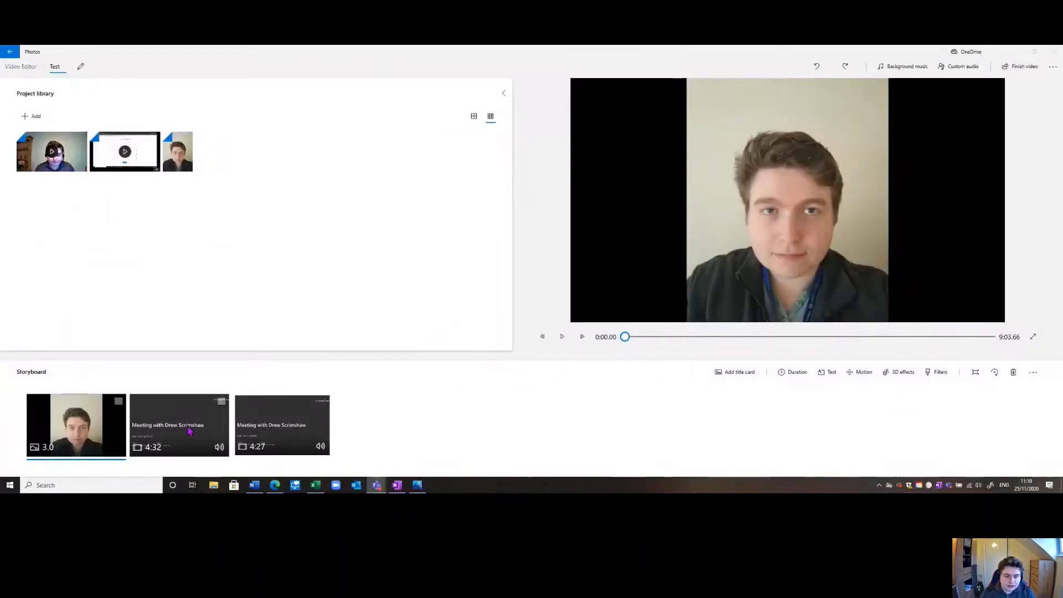
Insert a title card before the photo clip in the storyboard and give its text the Joy style.
left_click(89, 425)
key("Right")
key("Right")
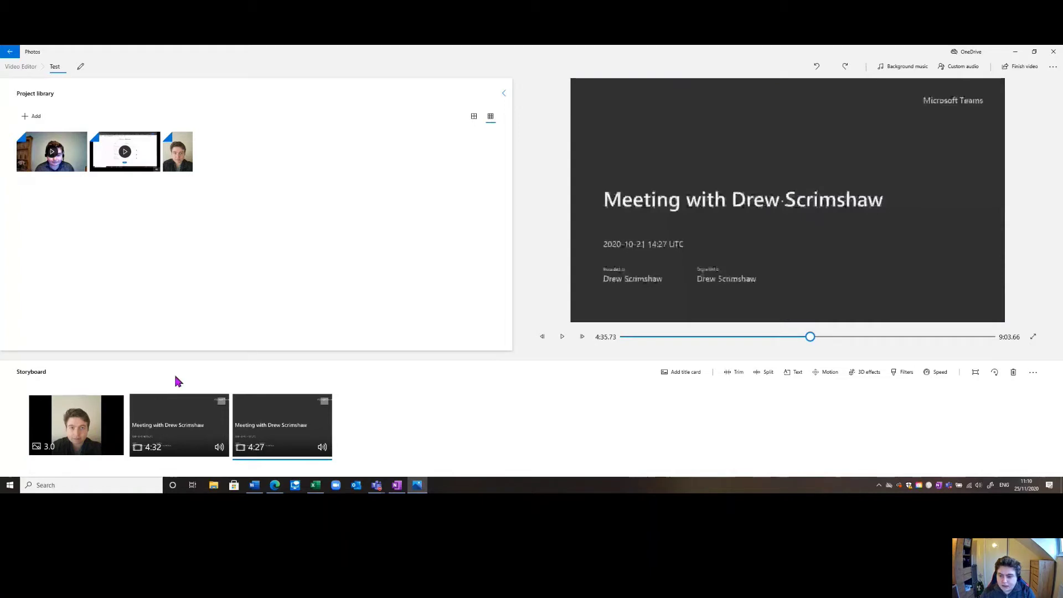
key("Left")
key("Left")
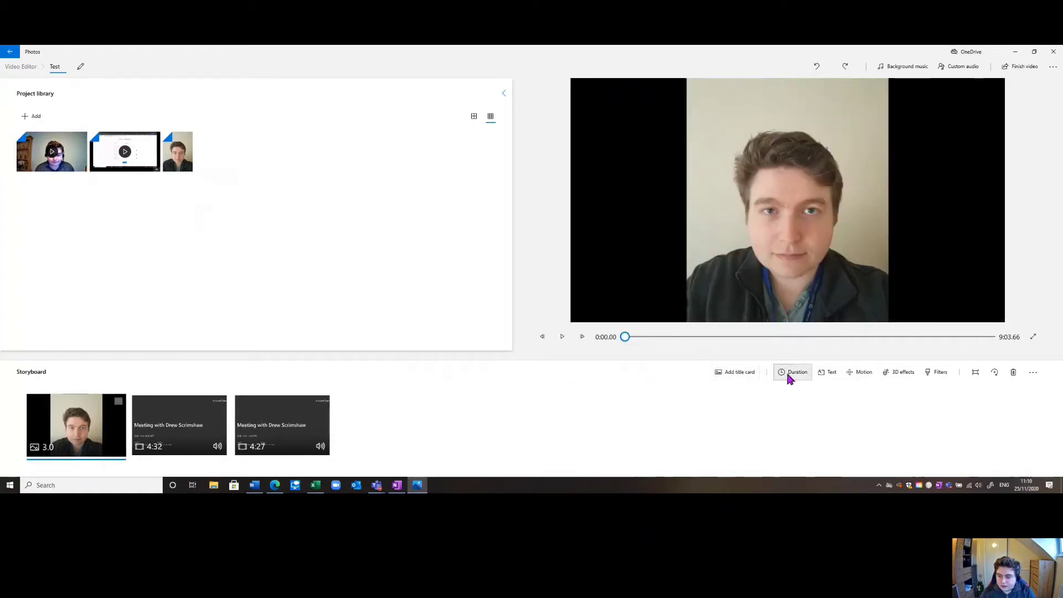
left_click(742, 373)
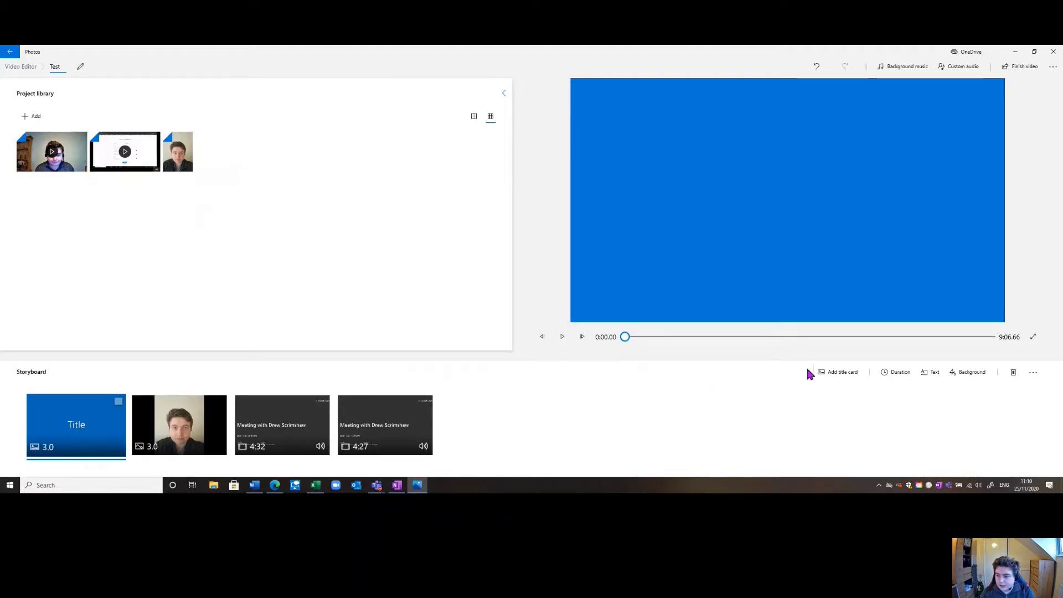
left_click(947, 373)
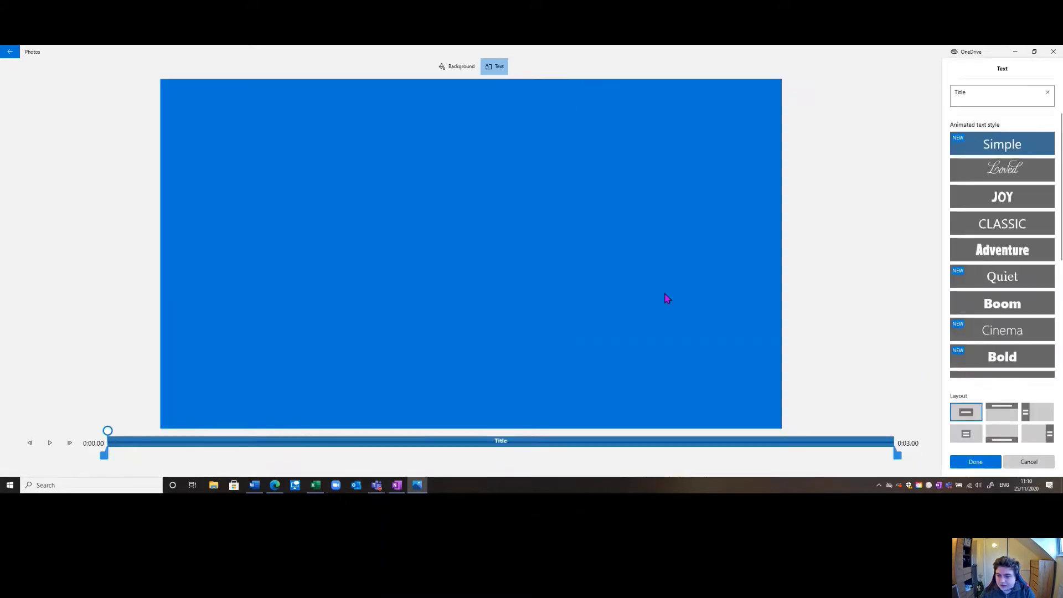
left_click(993, 202)
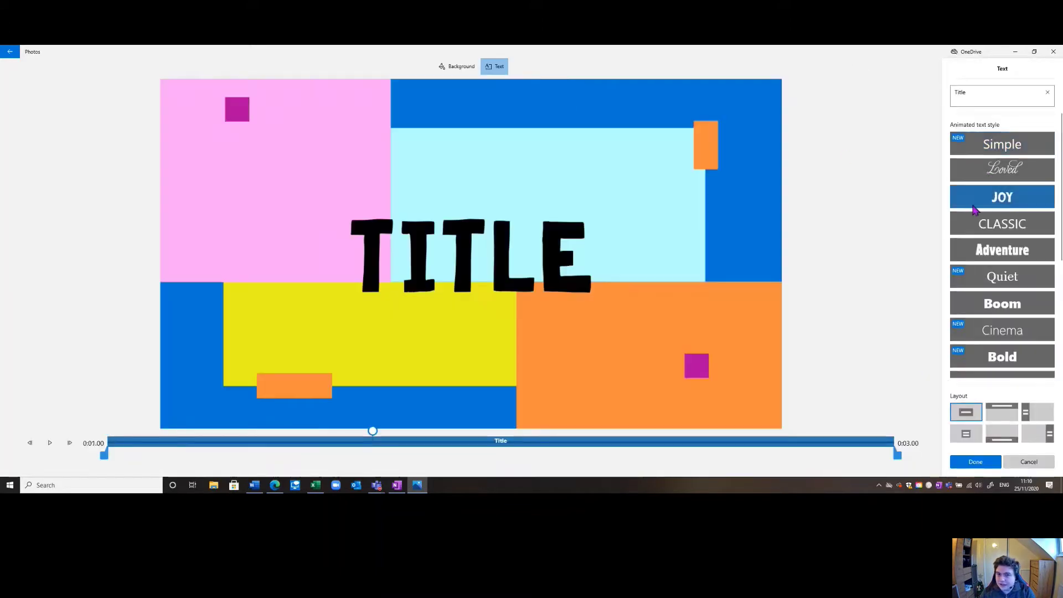
Change the title card's background colour to the dark purple swatch and apply the edits.
left_click(451, 67)
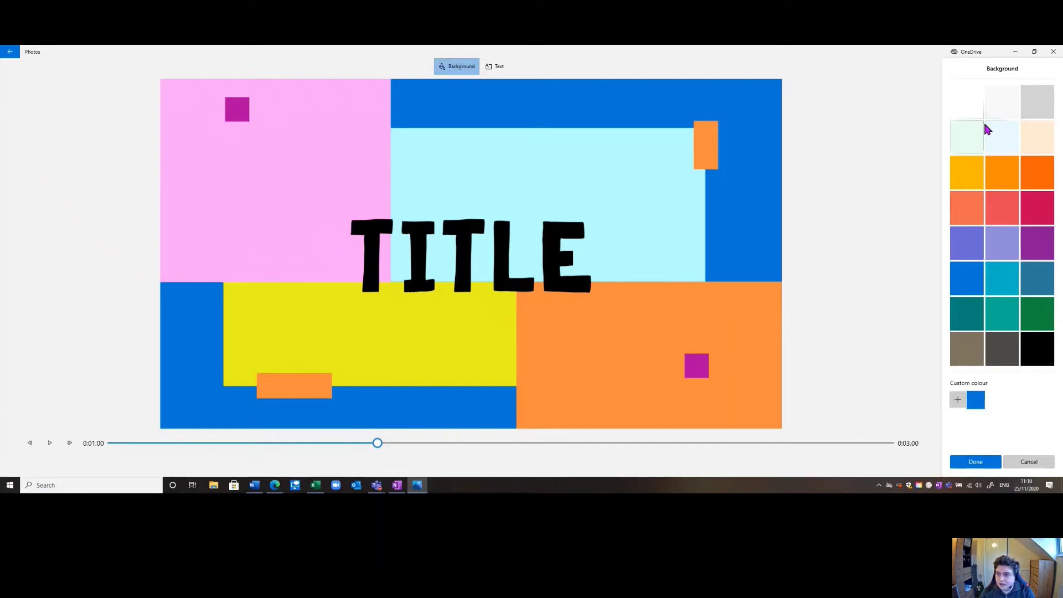
left_click(973, 175)
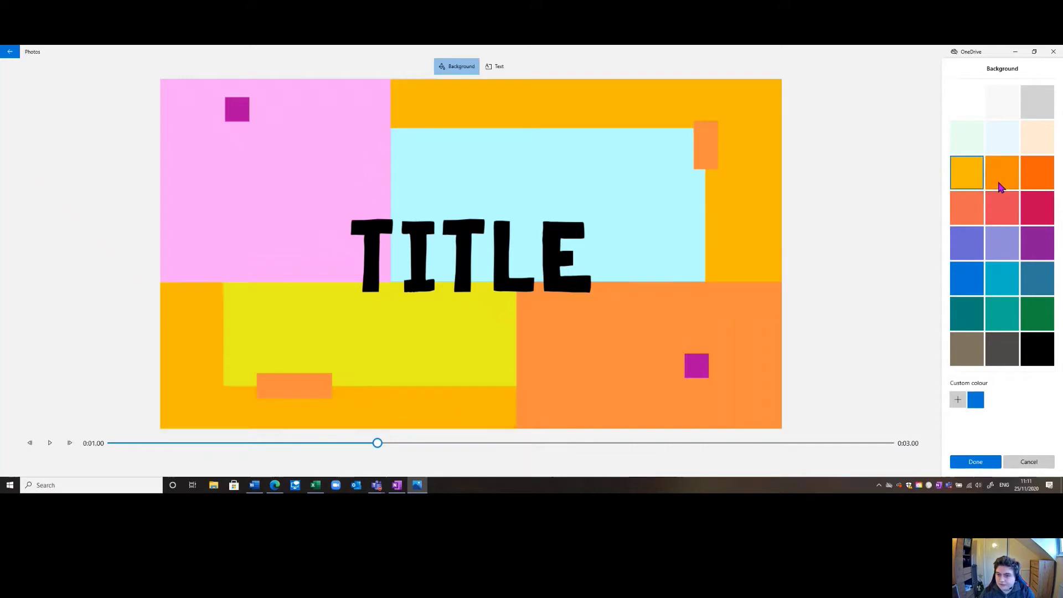
left_click(989, 200)
left_click(1036, 244)
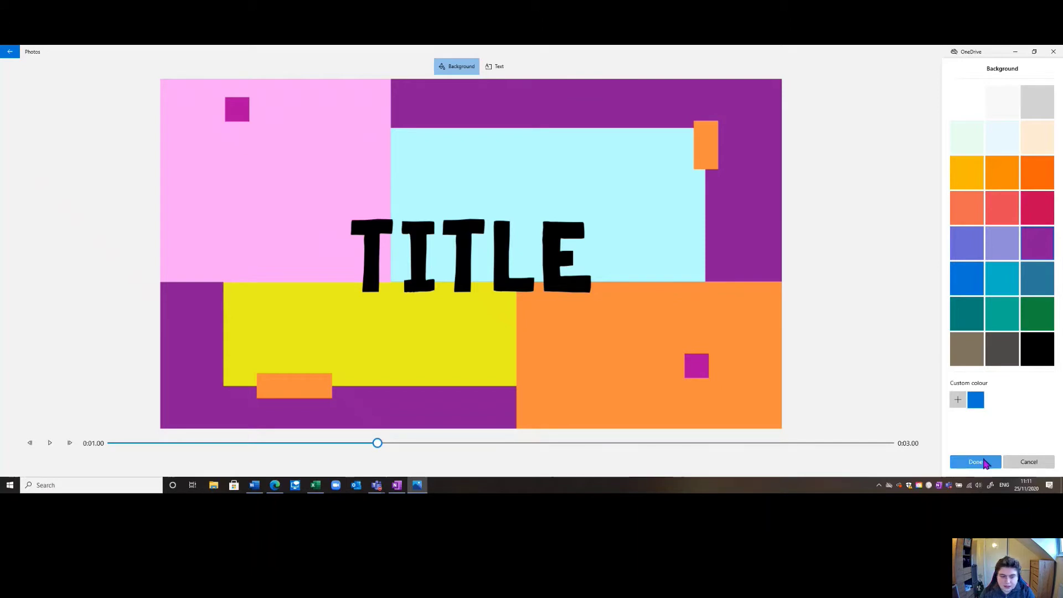
left_click(983, 462)
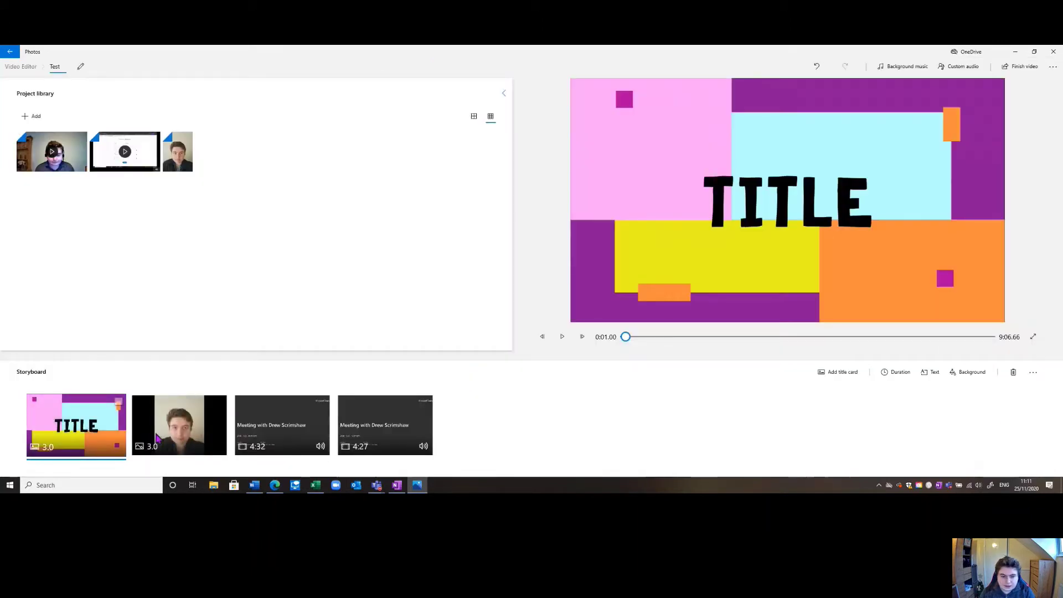
Add the text "Hello" to the photo clip in the storyboard.
left_click(157, 438)
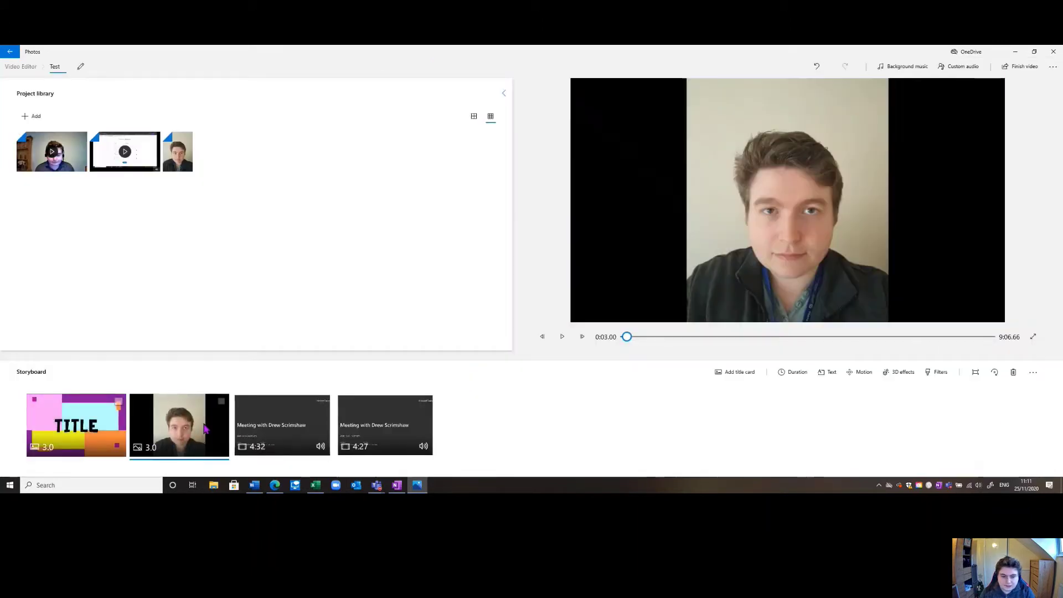
left_click(830, 373)
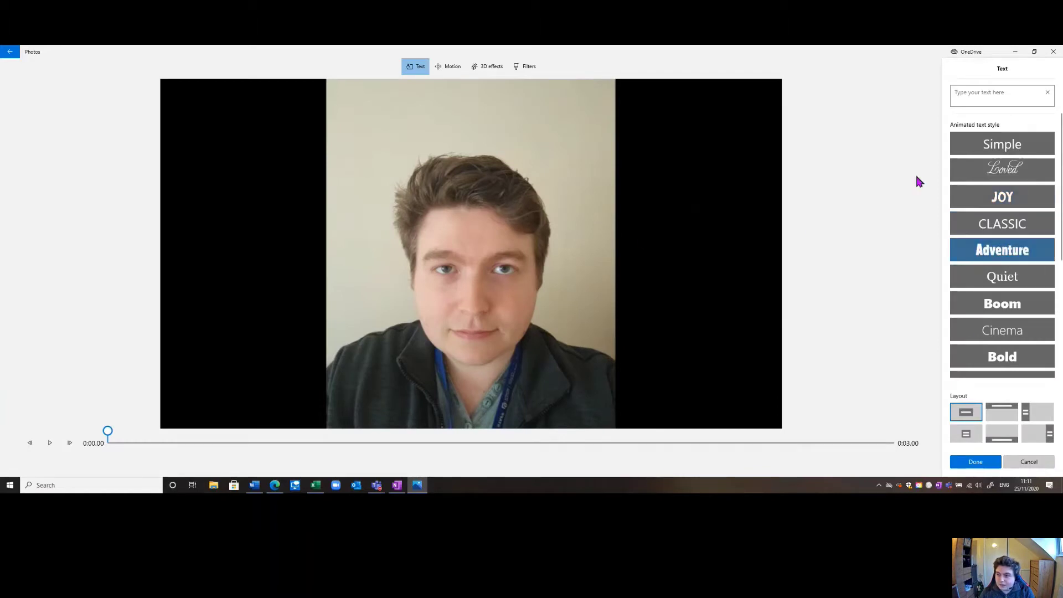
left_click(983, 105)
type("H")
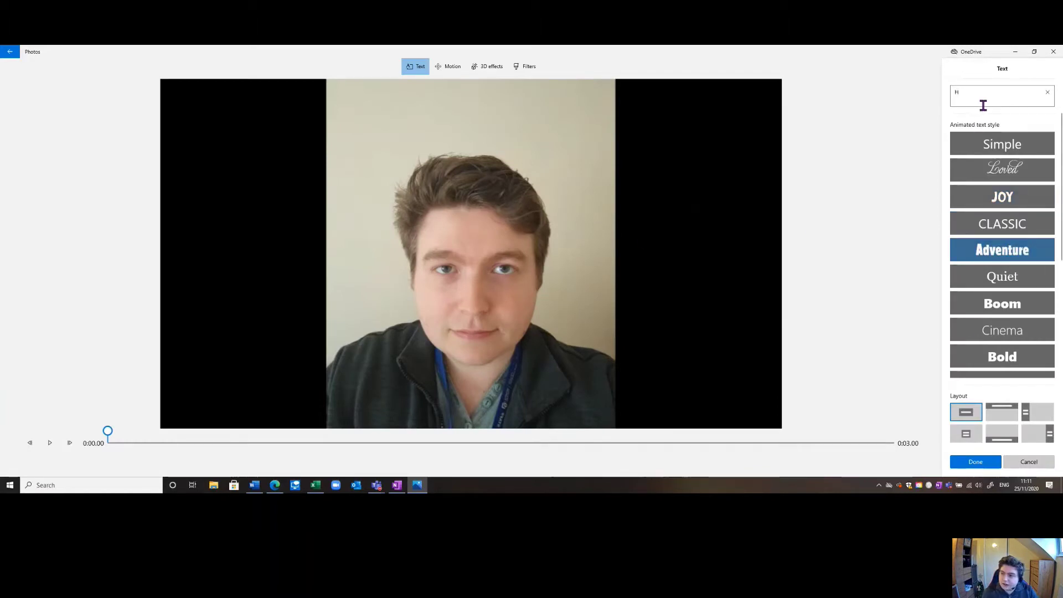
type("ello")
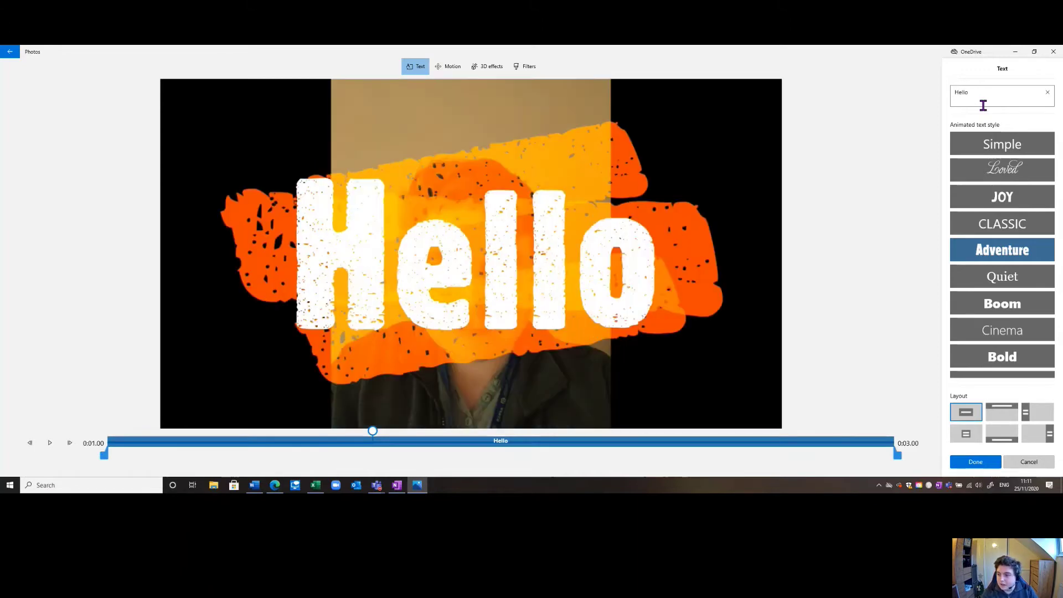
Place the "Hello" text across the top of the photo and apply the Loved text style.
left_click(1007, 203)
left_click(1005, 418)
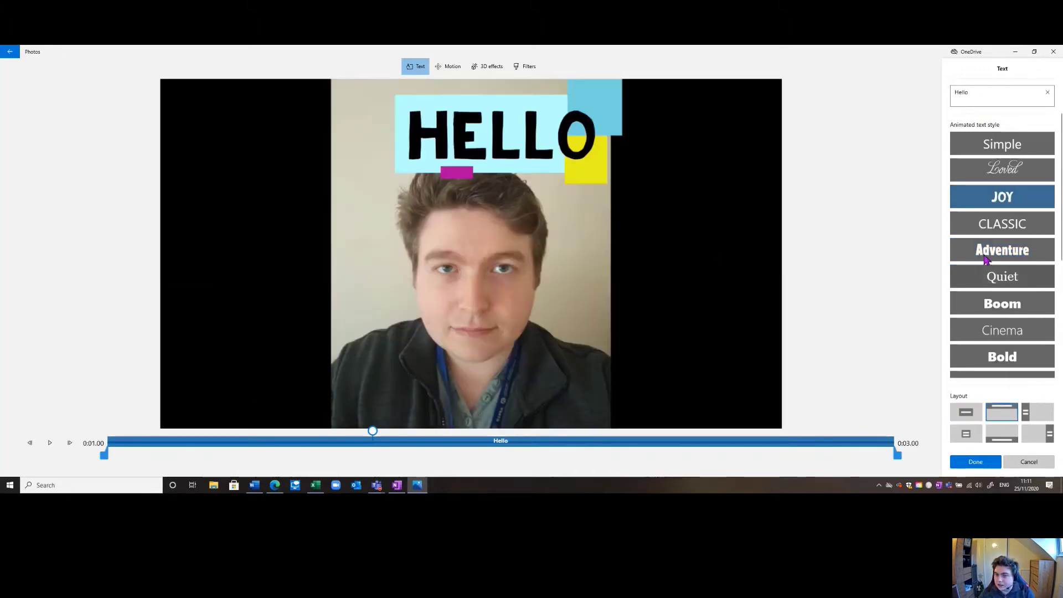
left_click(1009, 145)
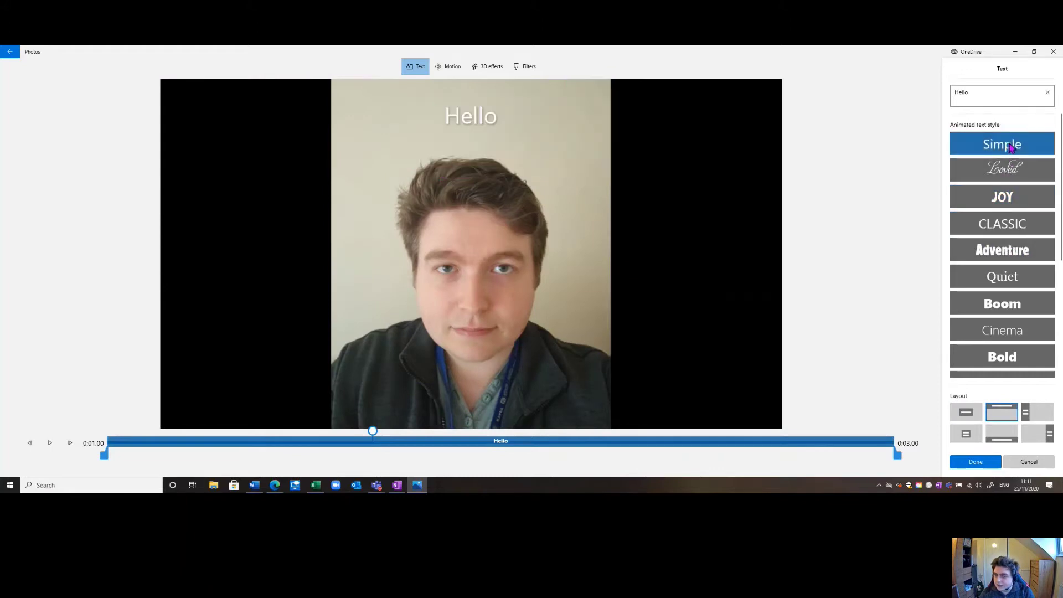
left_click(1012, 160)
left_click(1011, 147)
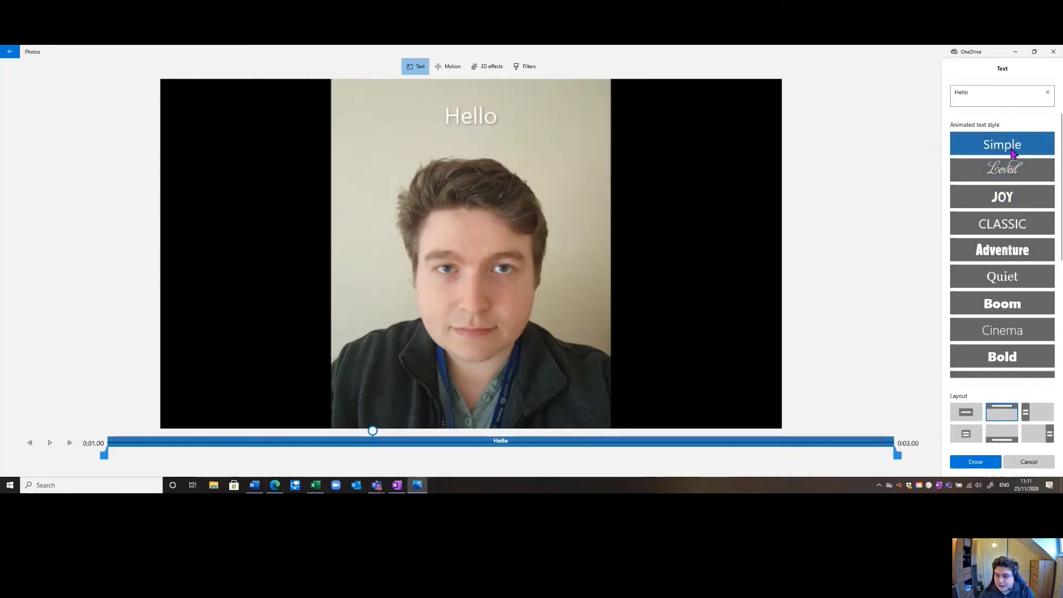
left_click(1005, 168)
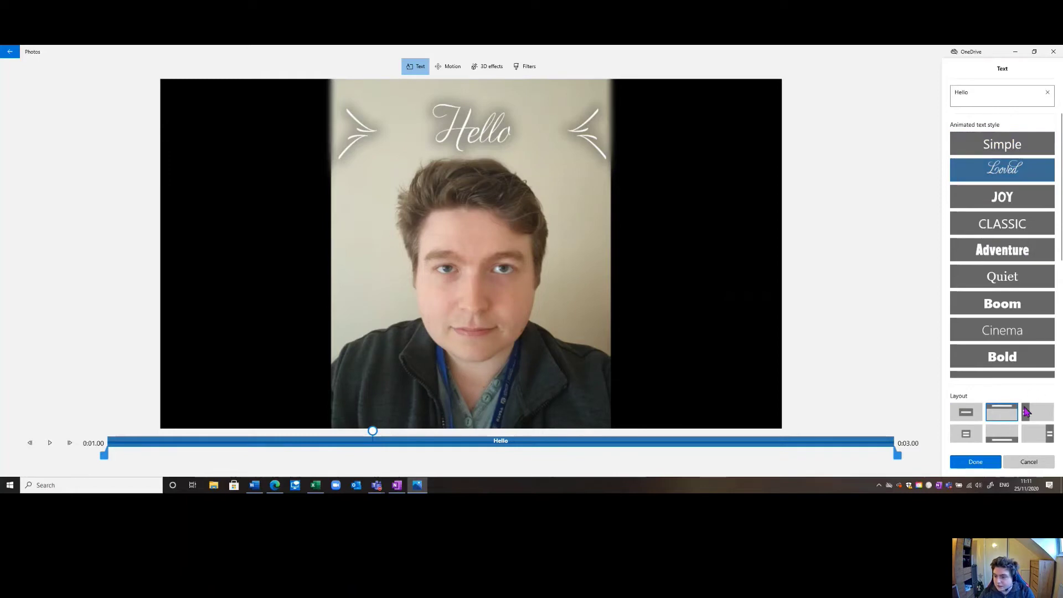
left_click(974, 463)
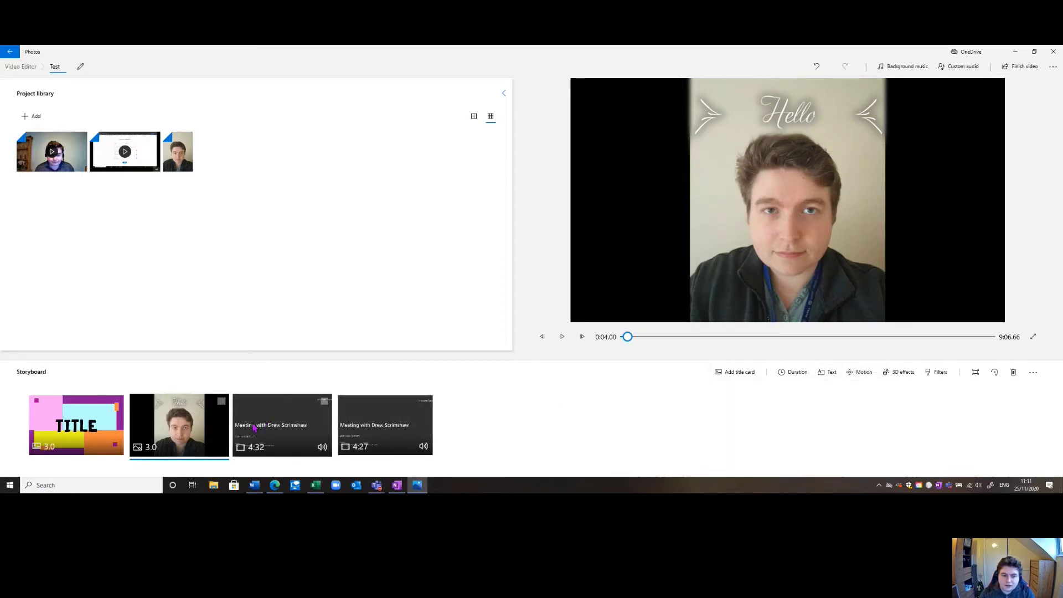
Apply the "Zoom in centre" motion to the photo clip and play it back to check the movement.
left_click(851, 375)
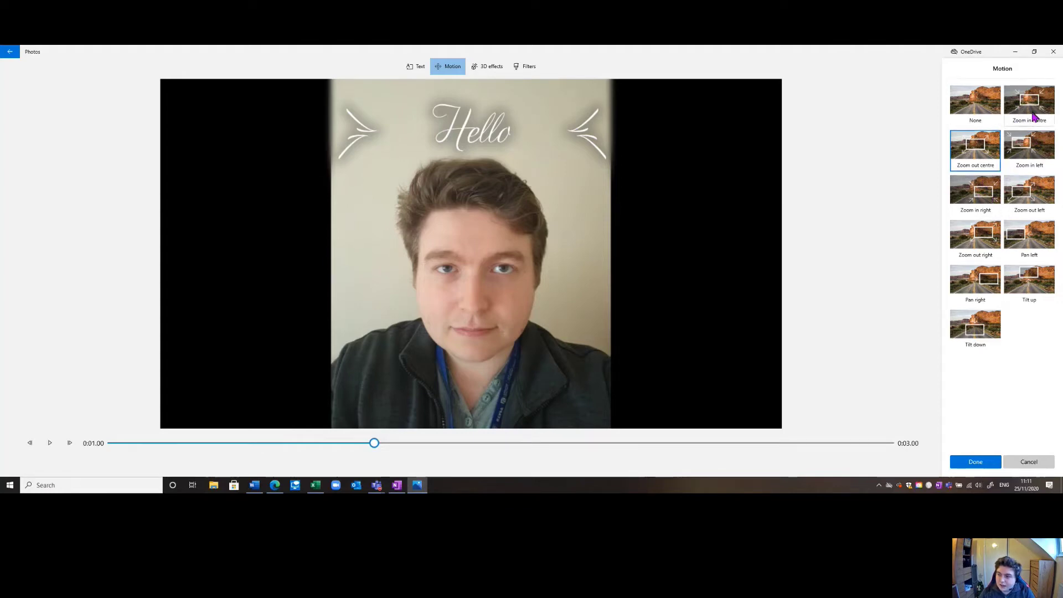
left_click(1033, 116)
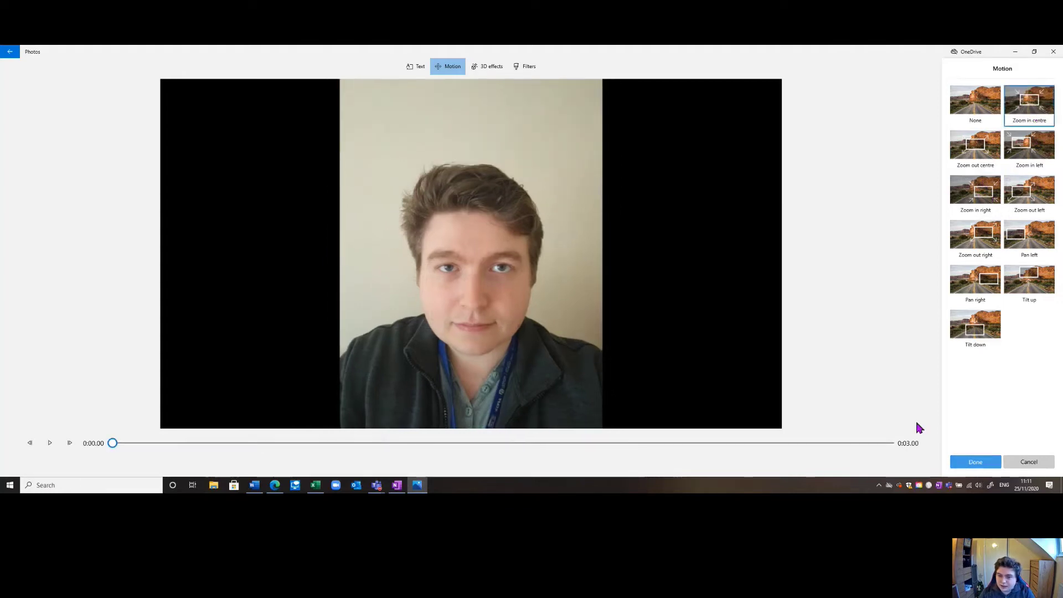
left_click(975, 462)
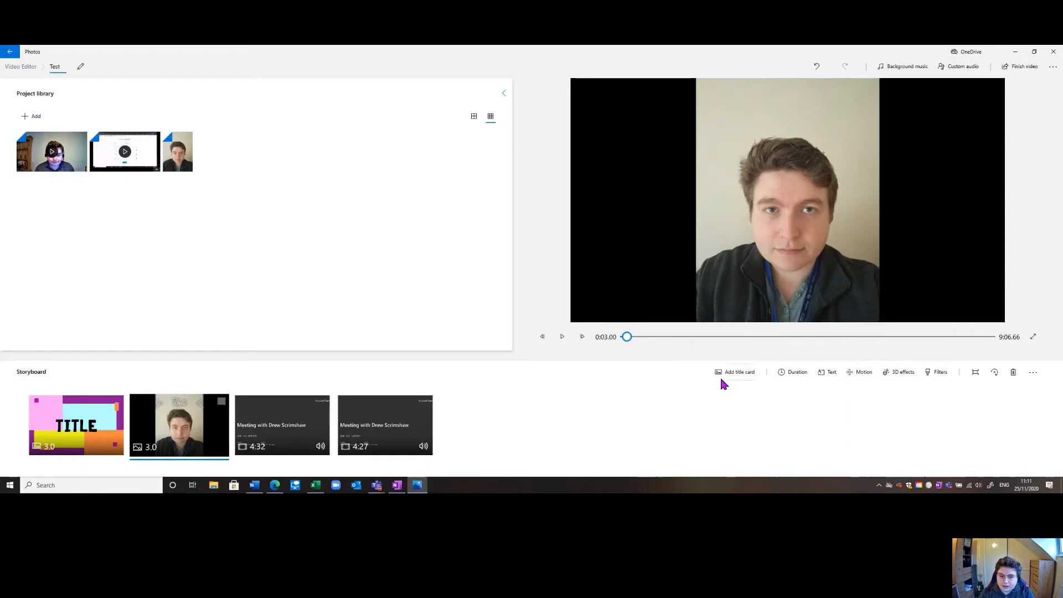
left_click(563, 337)
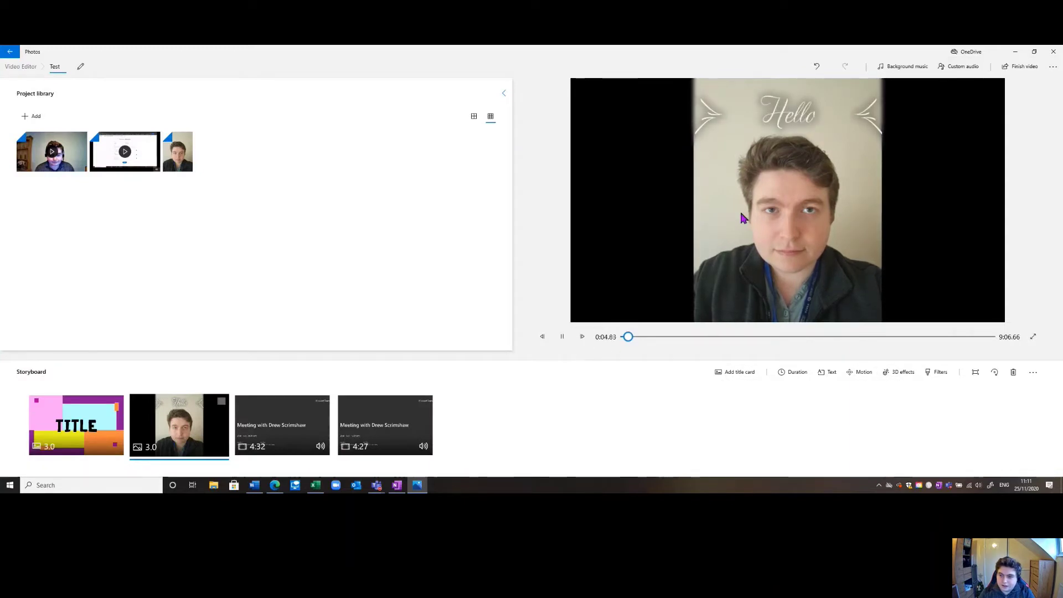
left_click(563, 337)
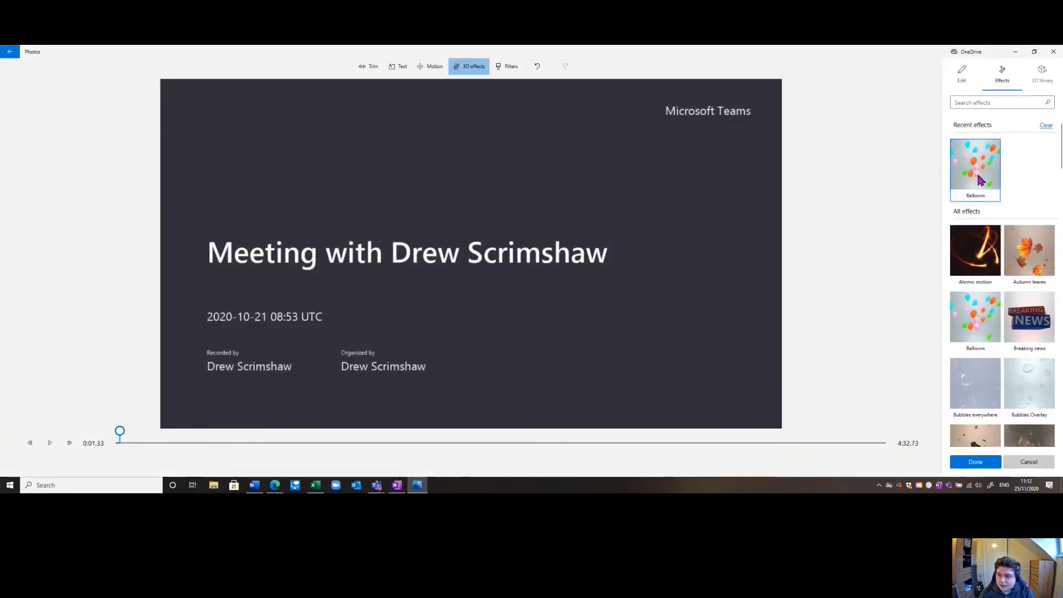
Add the Breaking news 3D effect to the 4:32 meeting video, enlarge it and centre it over the frame.
left_click(1019, 335)
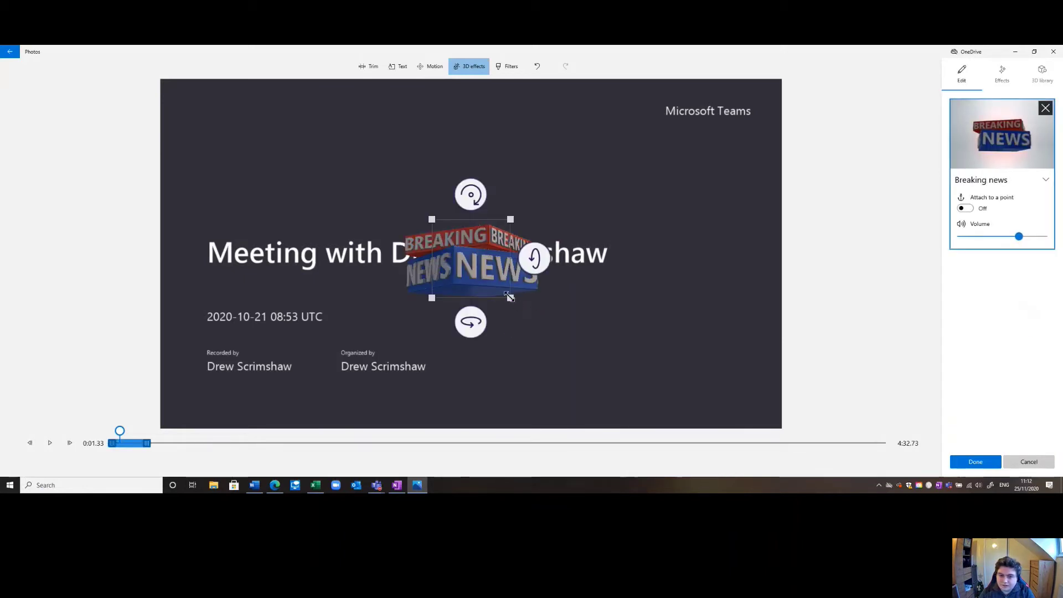
left_click_drag(511, 298, 608, 359)
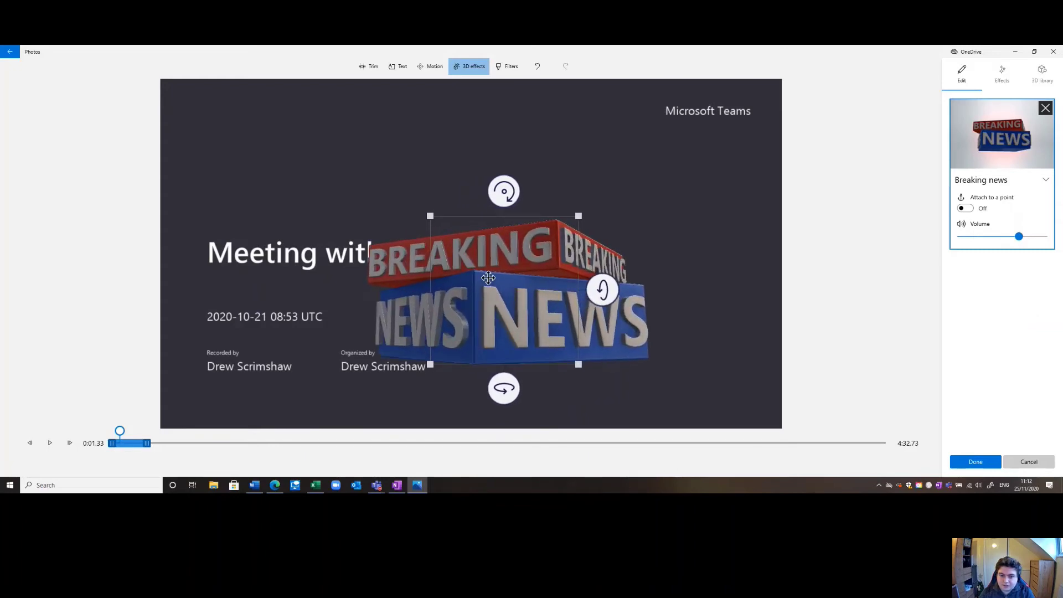
left_click_drag(501, 267, 471, 222)
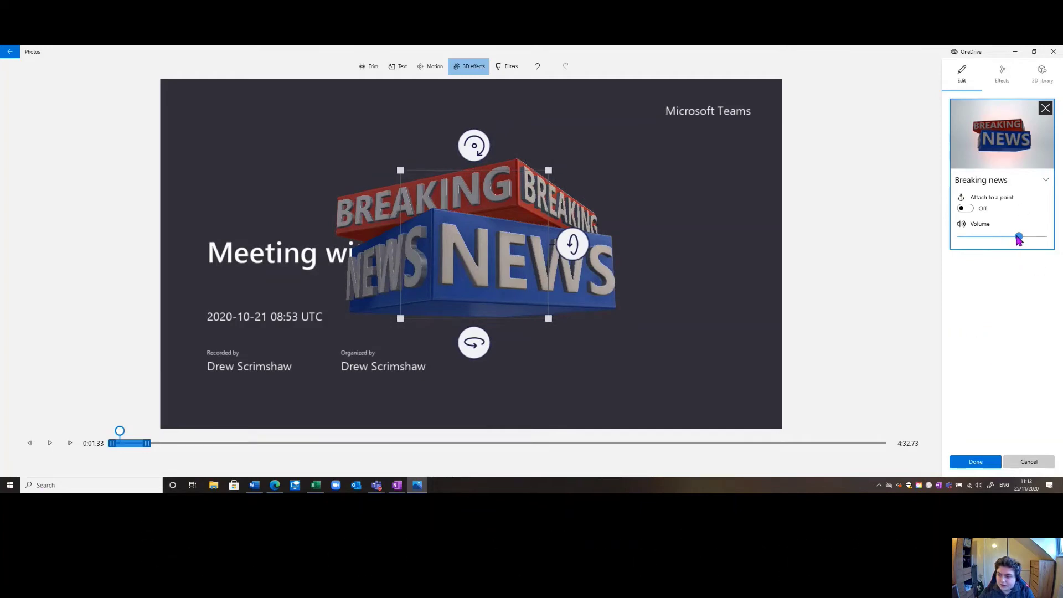
Turn the Breaking news effect's volume down to zero, apply it, and play back that part of the video.
left_click_drag(1019, 236, 958, 242)
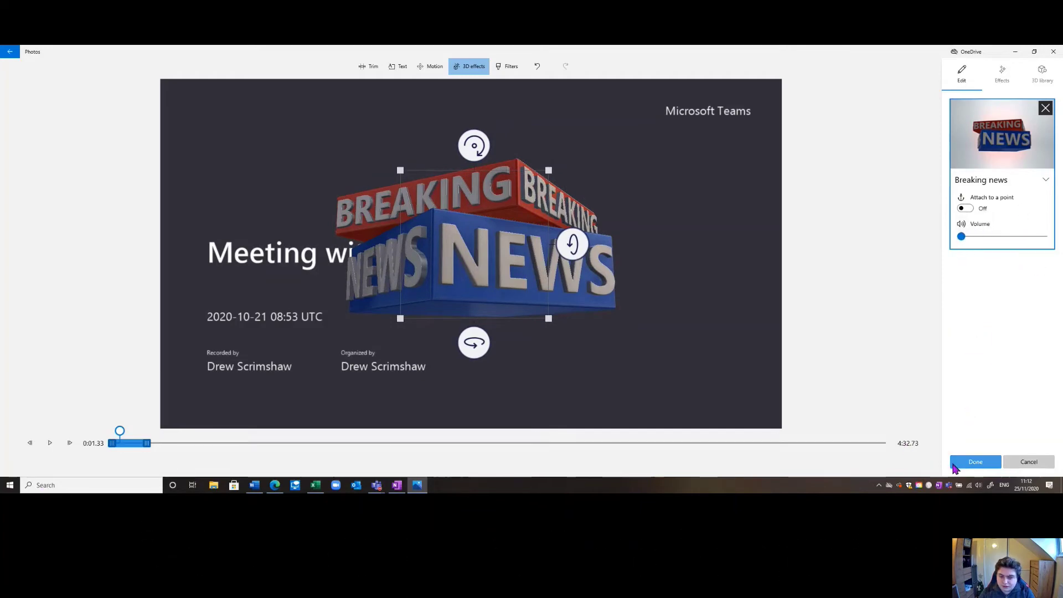
left_click(963, 465)
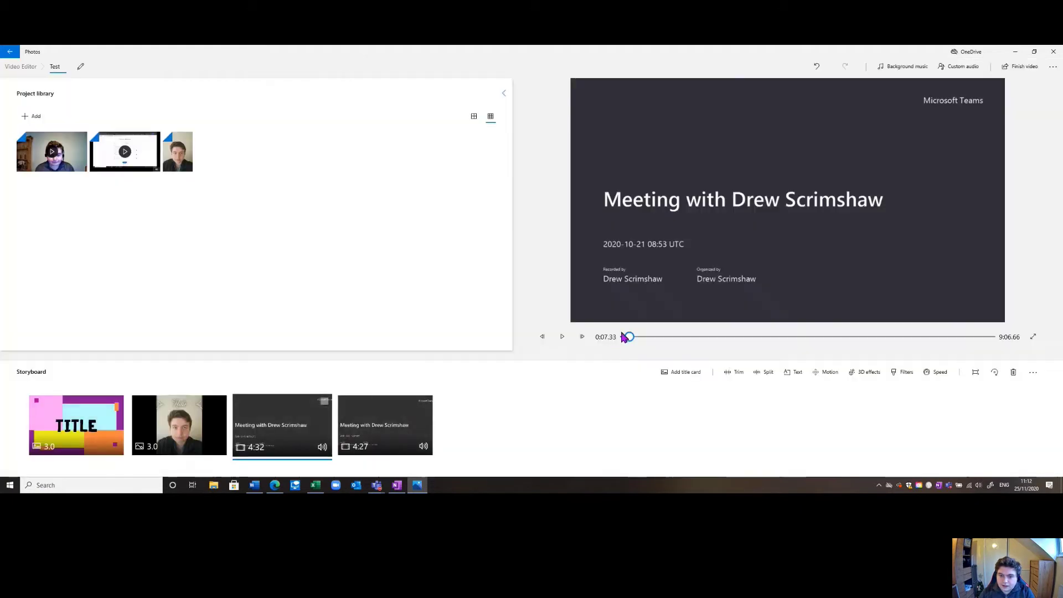
left_click(567, 338)
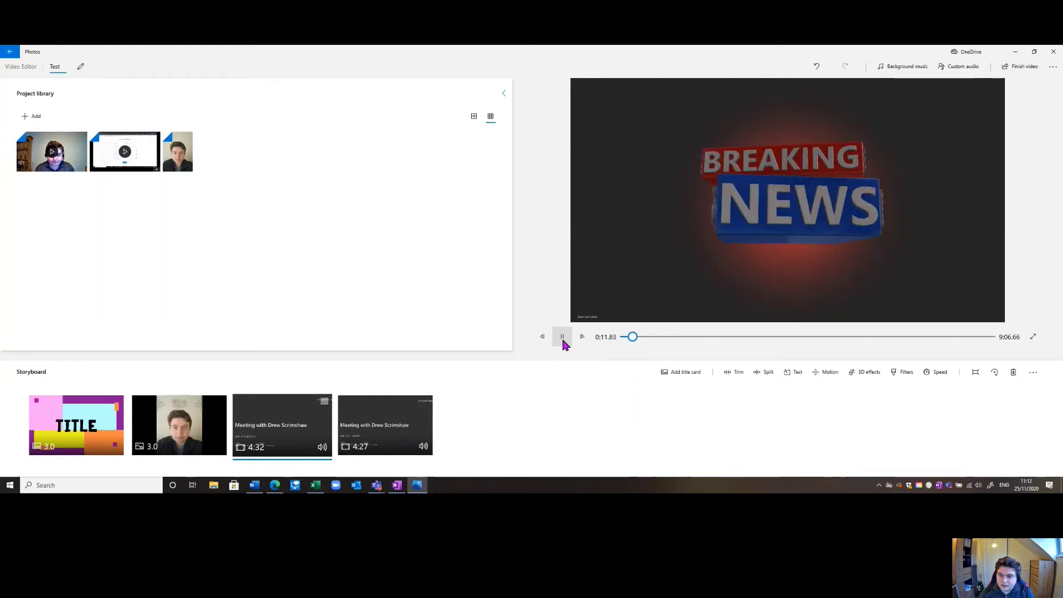
left_click(639, 336)
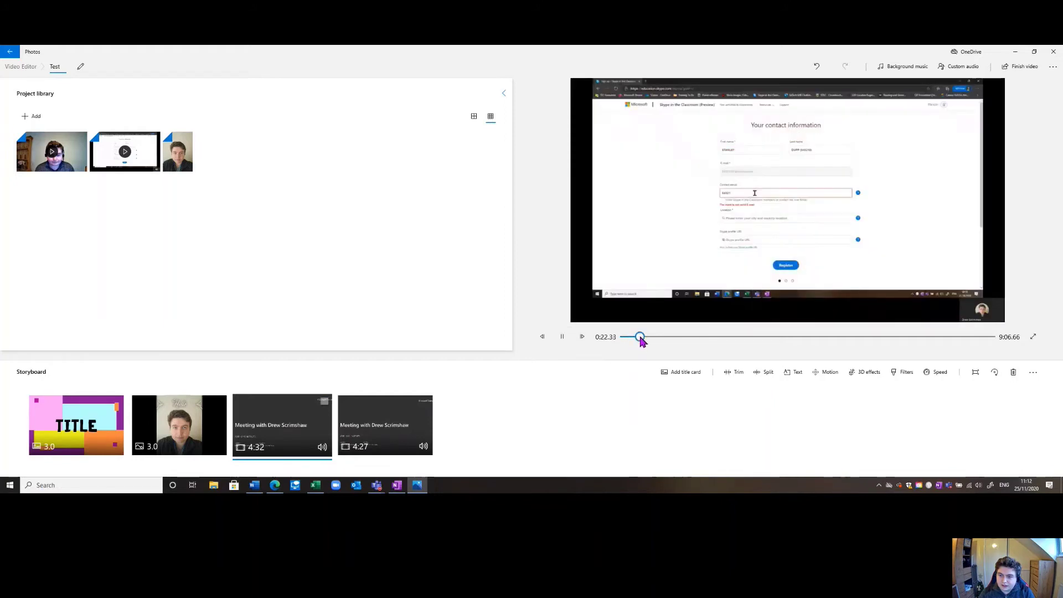
left_click(631, 337)
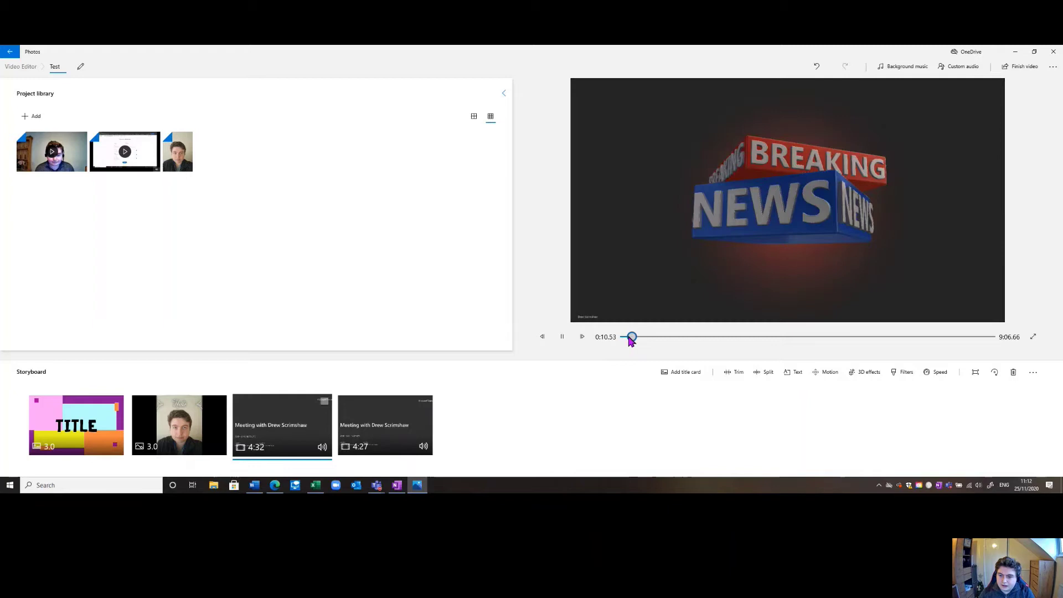
left_click(563, 337)
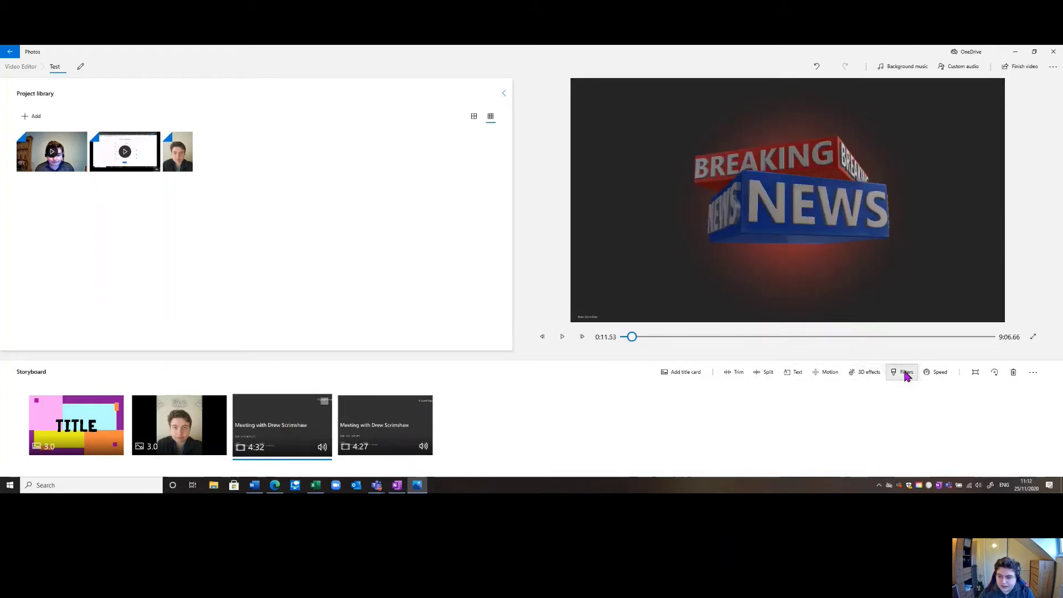
Try the Loved, Arcade and Joy filters on the photo clip, and apply the Pixel filter.
key("Left")
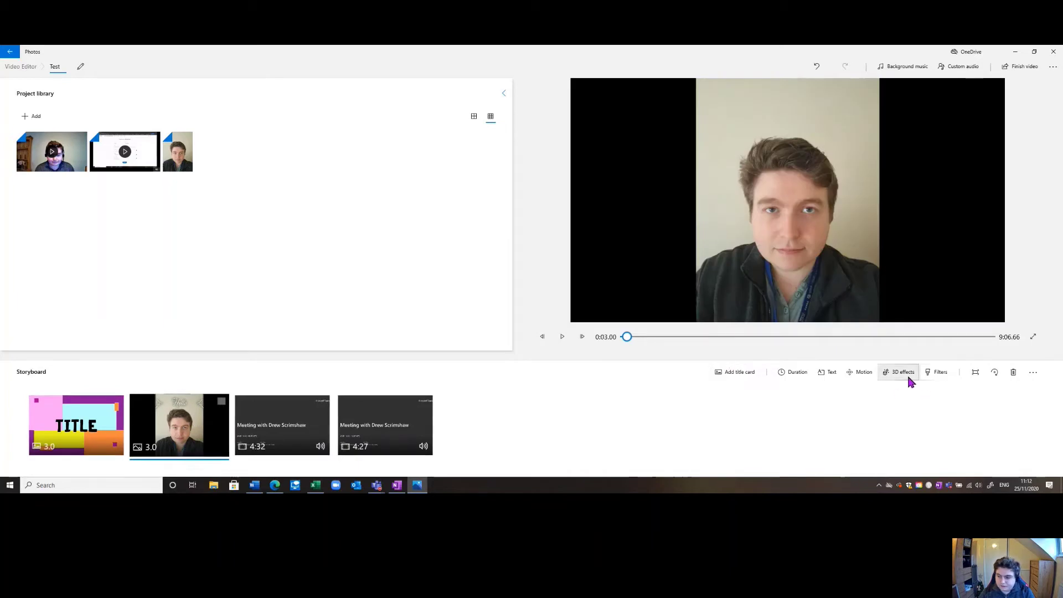
left_click(937, 372)
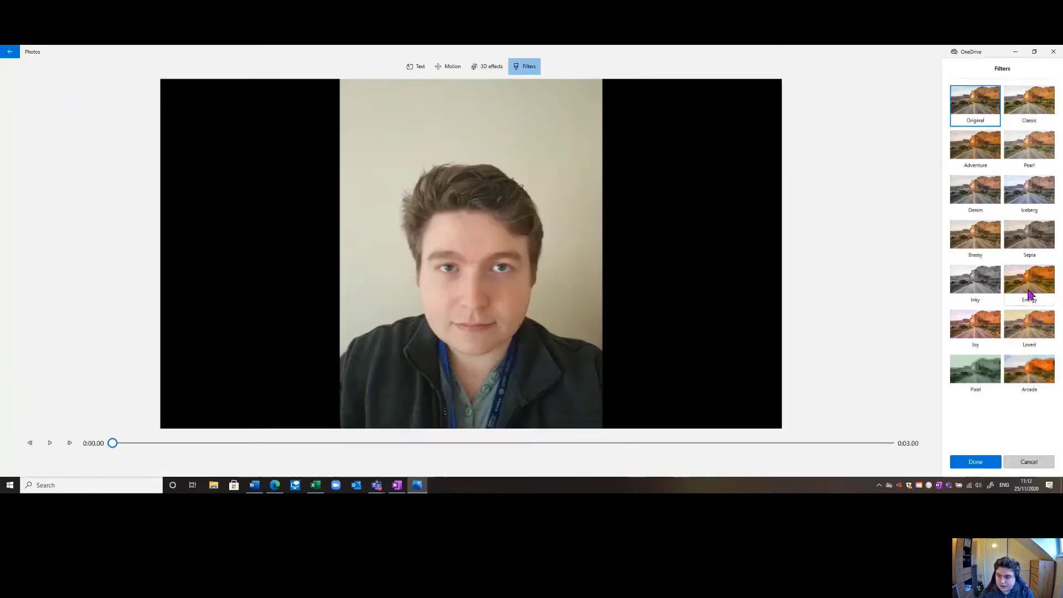
left_click(1030, 324)
left_click(1029, 370)
left_click(976, 365)
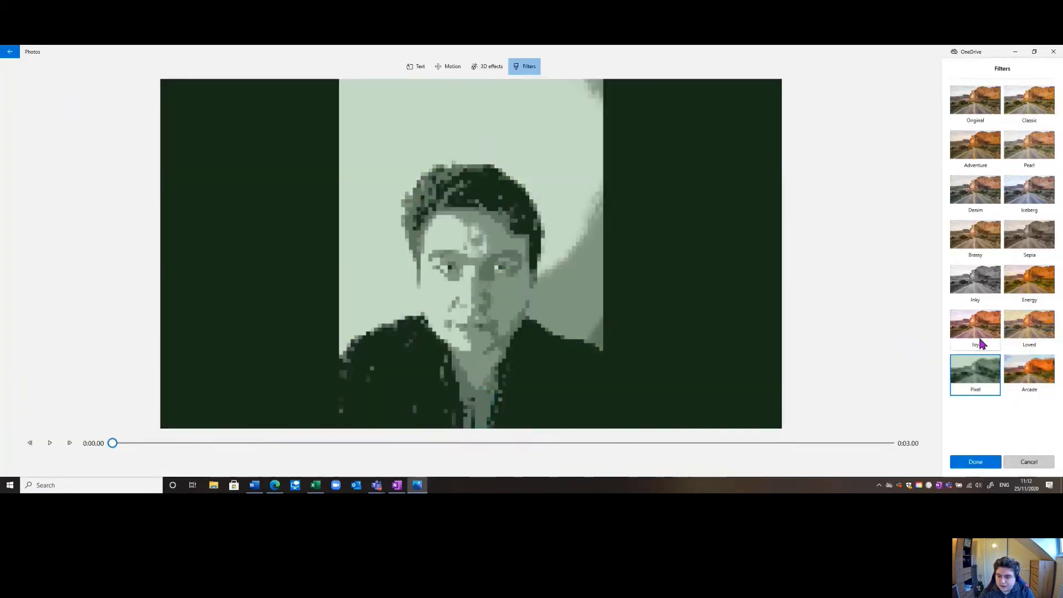
left_click(978, 332)
left_click(1030, 326)
left_click(983, 367)
left_click(980, 462)
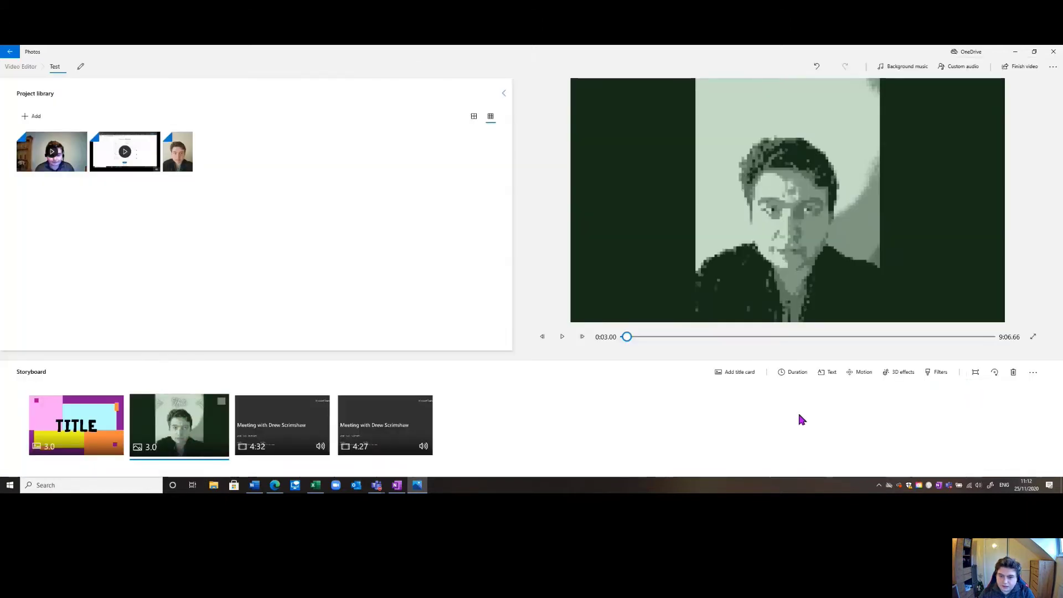
Split the 4:32 meeting video into two clips at 1:25.40.
left_click(289, 428)
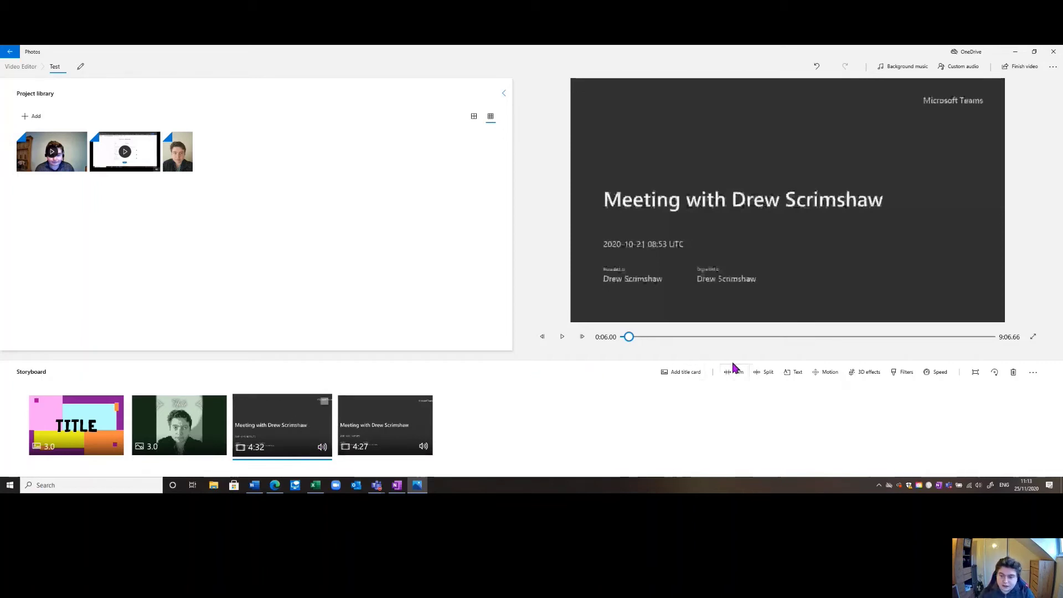
left_click(766, 376)
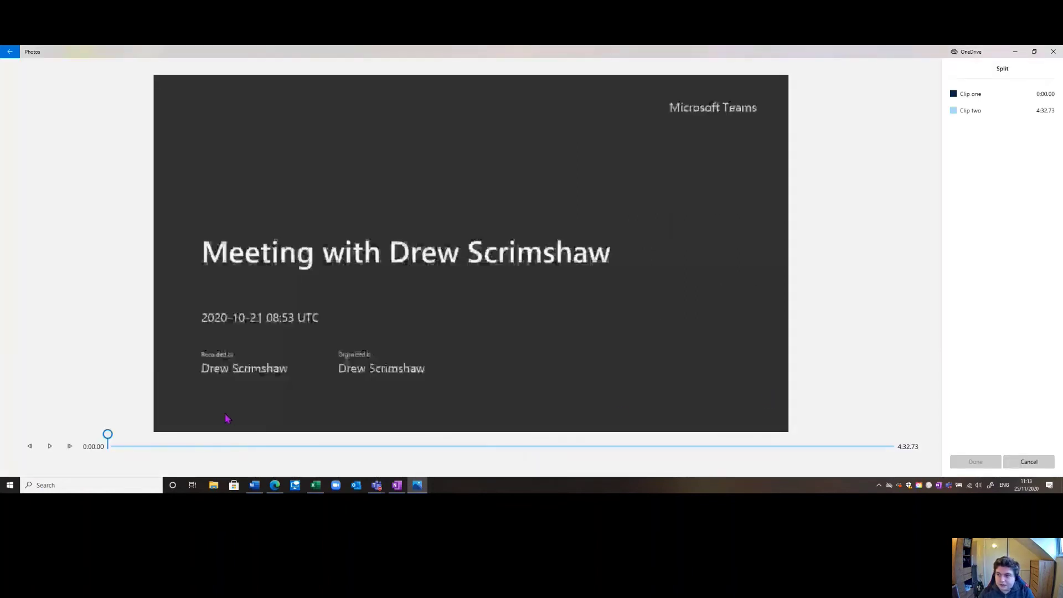
left_click_drag(107, 434, 354, 437)
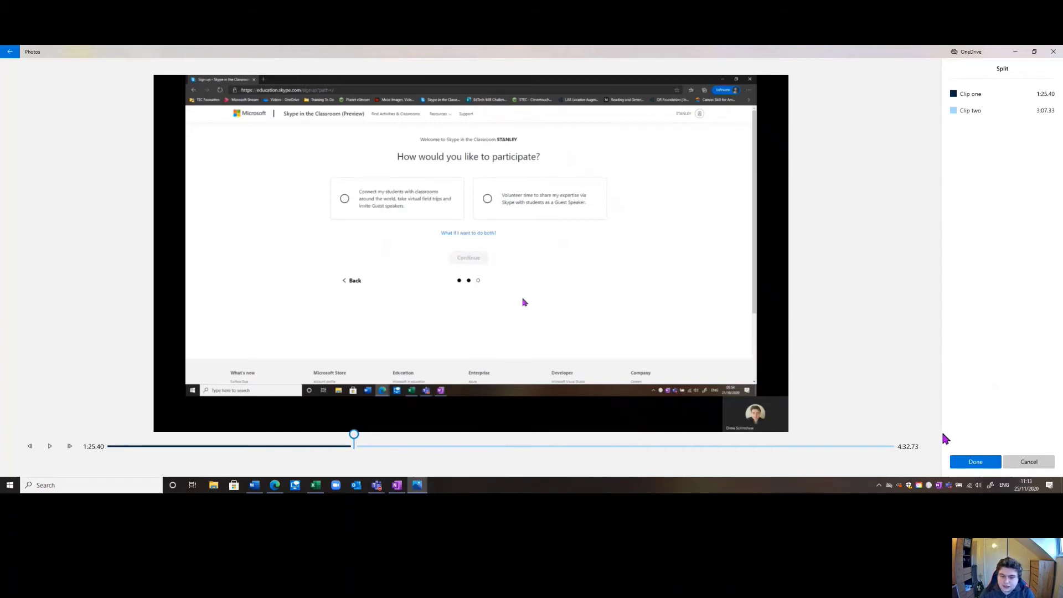
left_click(977, 464)
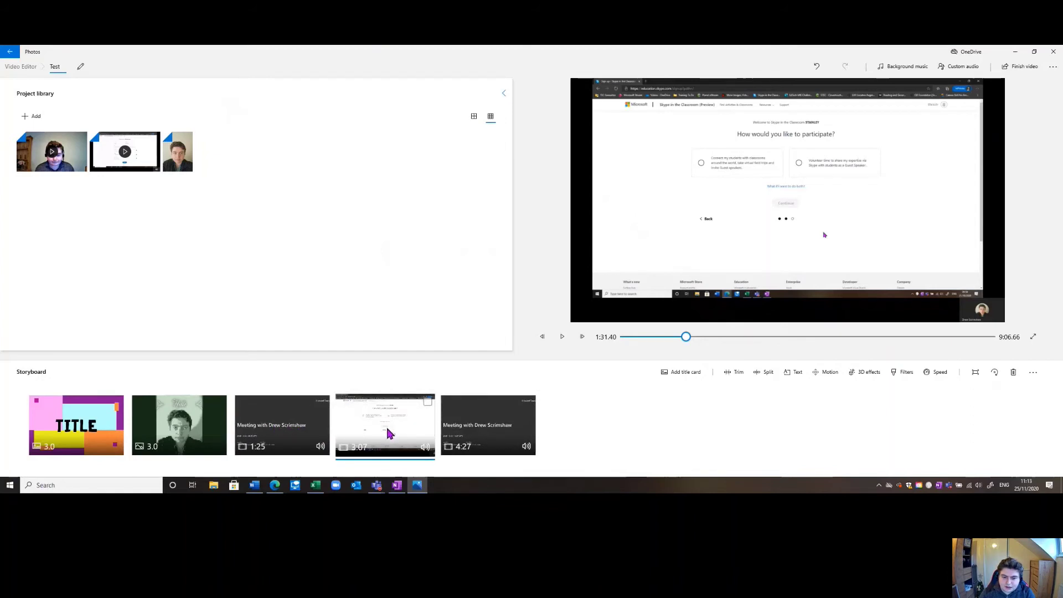
Split the 3:07 part of the meeting video at 0:14.33.
left_click(763, 372)
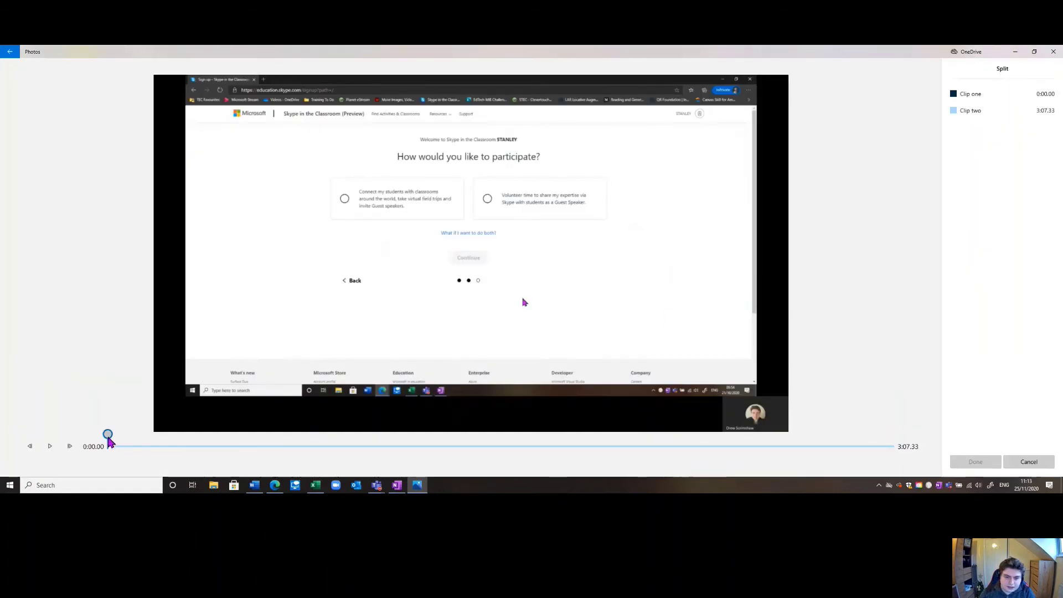
left_click_drag(109, 437, 169, 441)
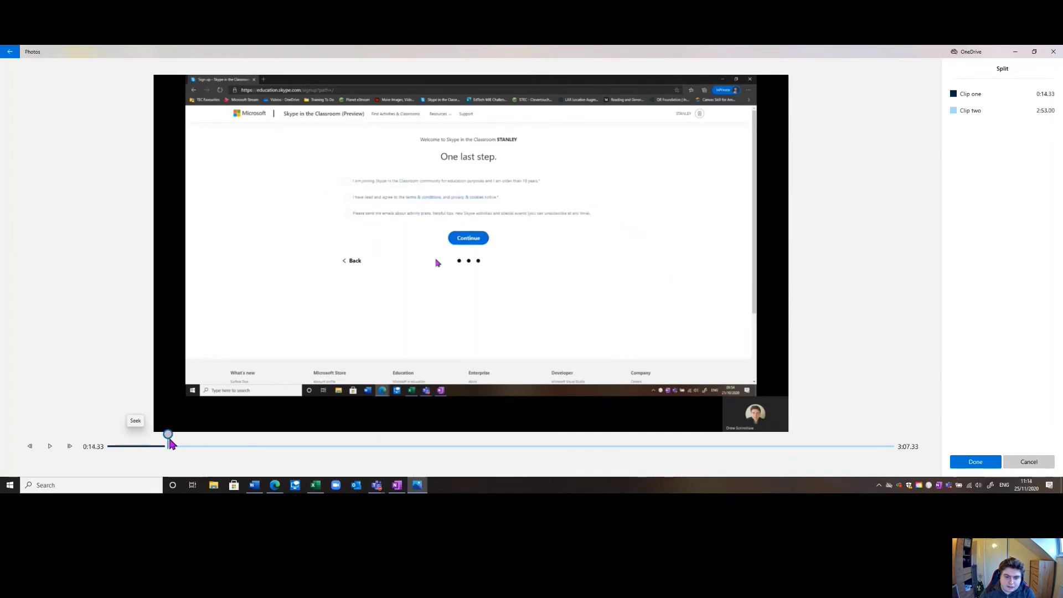
left_click(983, 462)
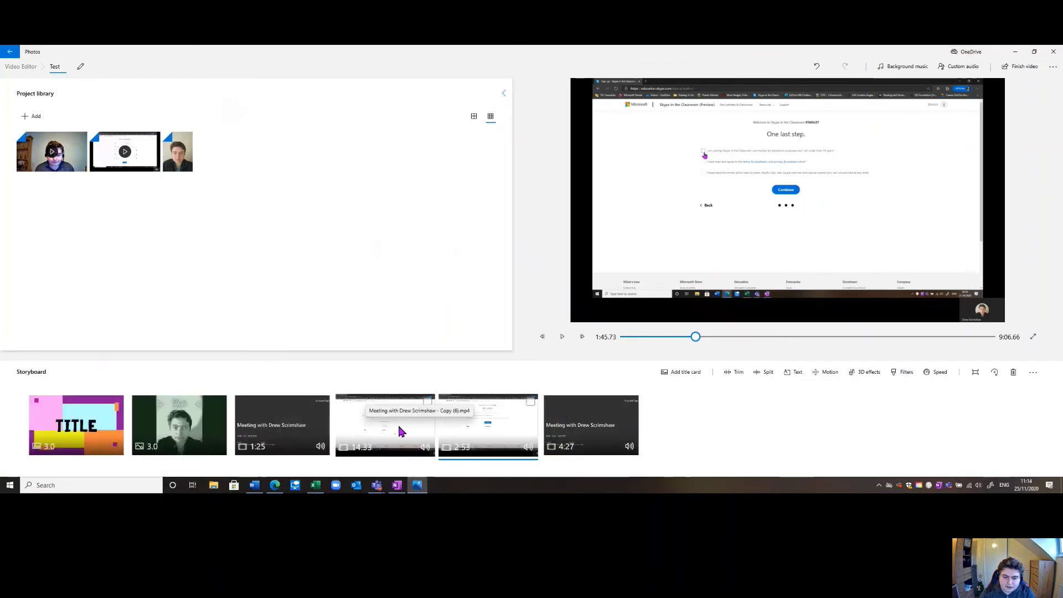
Delete the 14.33-second clip from the storyboard and play back the join between its neighbouring clips.
left_click(398, 427)
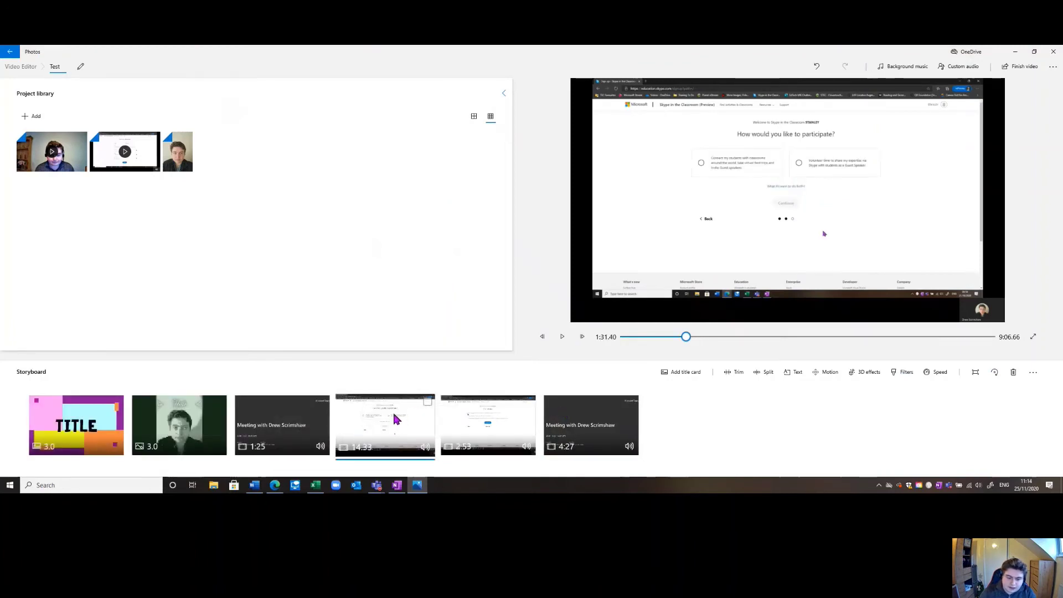
key("Delete")
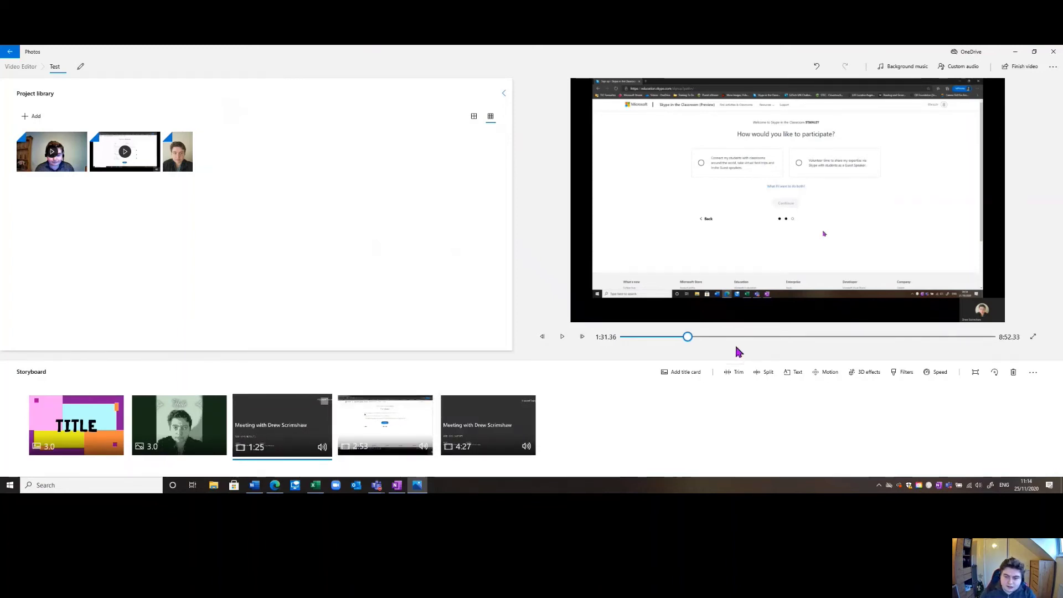
left_click(563, 337)
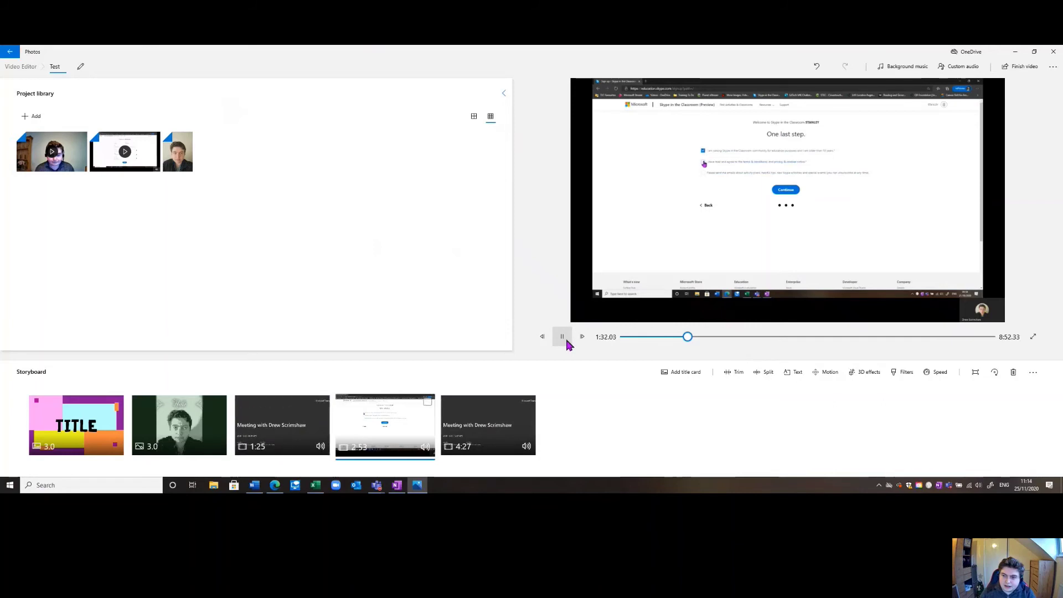
left_click(563, 337)
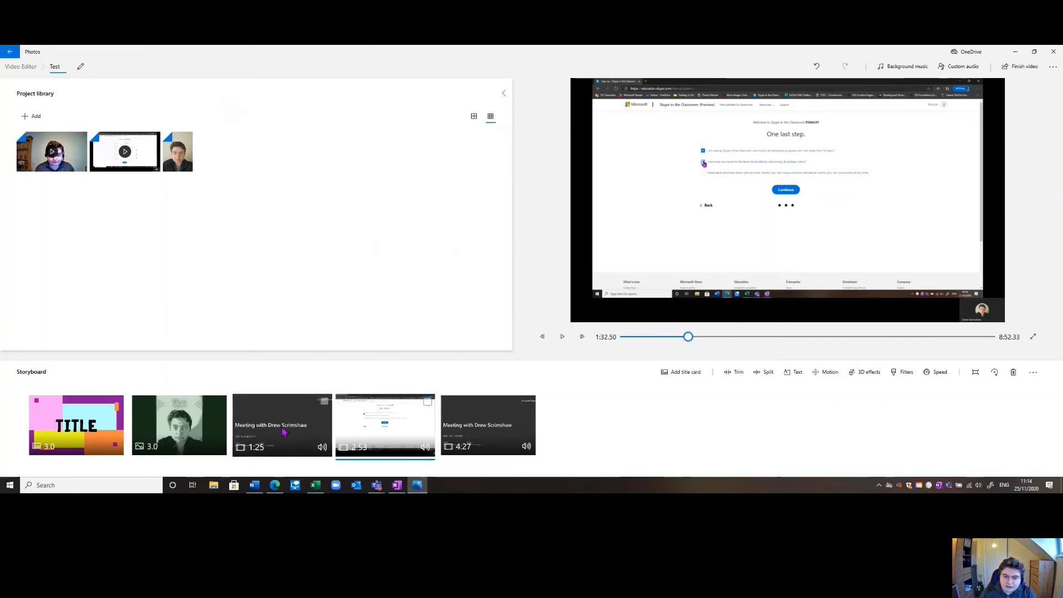
mouse_move(687, 336)
left_mouse_down()
mouse_move(672, 337)
mouse_move(692, 340)
left_mouse_up()
Split the 4:27 meeting video into two clips at 1:03.80.
left_click(501, 425)
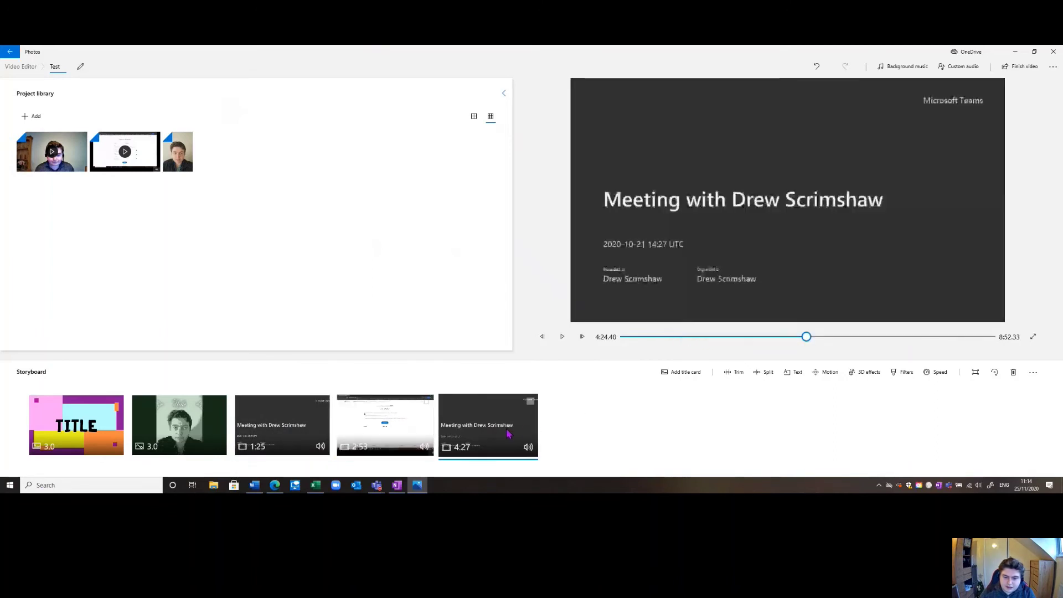
left_click(766, 372)
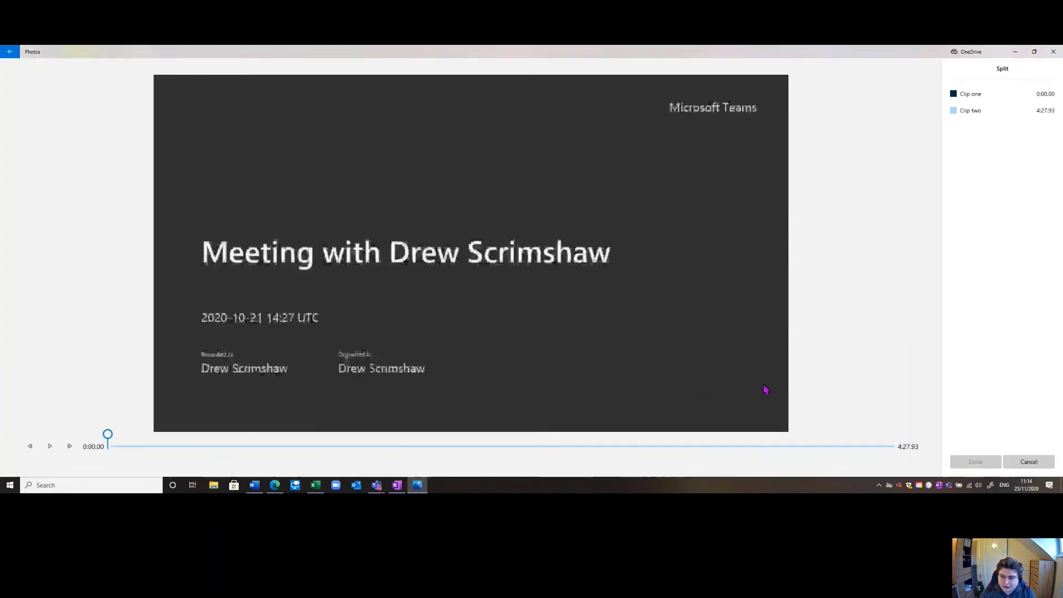
left_click_drag(108, 435, 331, 440)
left_click_drag(247, 444, 296, 439)
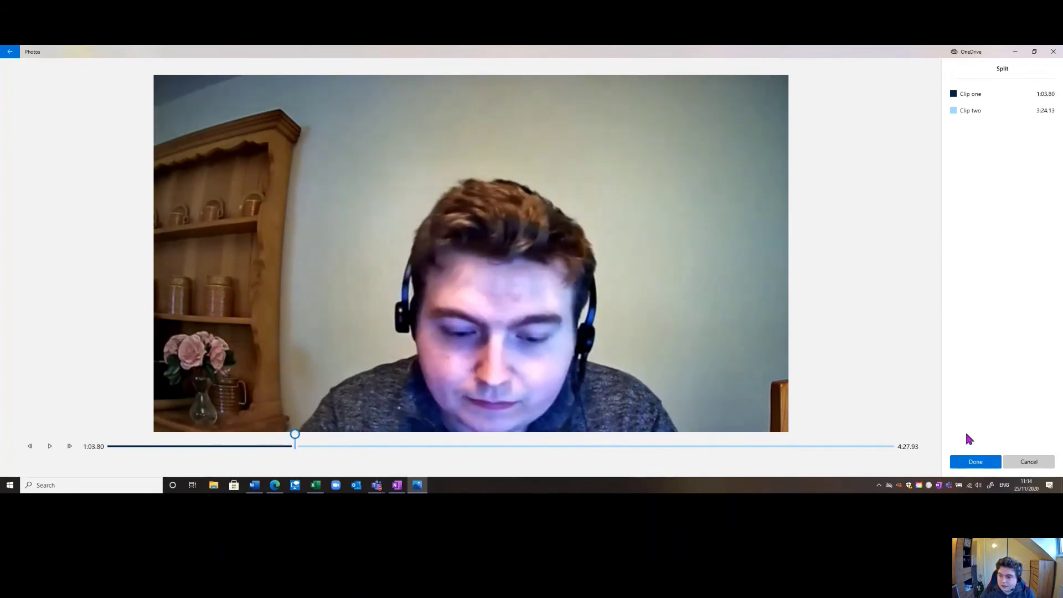
left_click(974, 463)
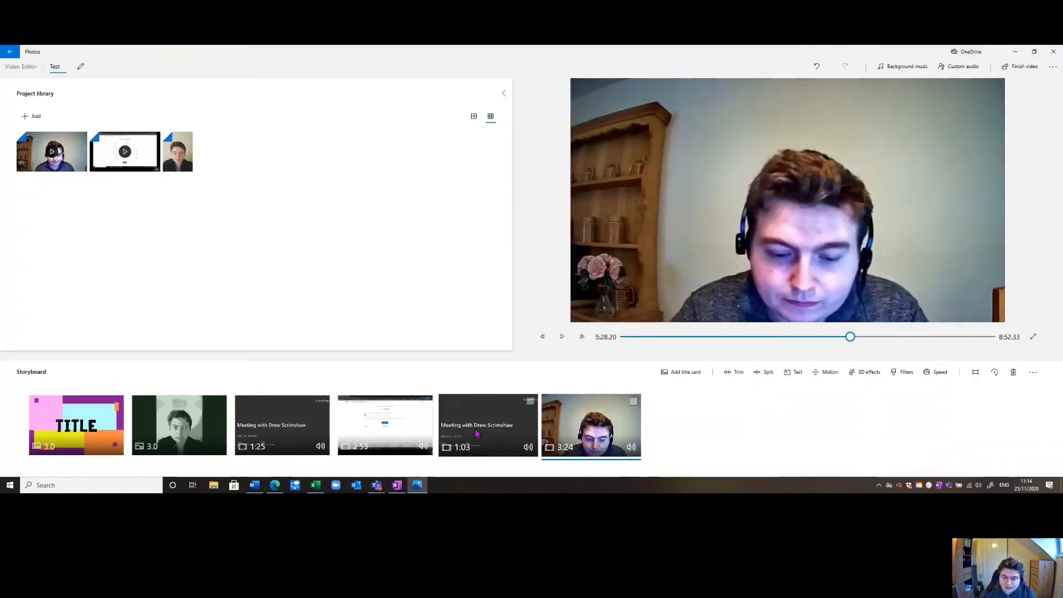
Split the 3:24 webcam clip at 1:50.60, where the view changes to two participants side by side.
left_click(766, 373)
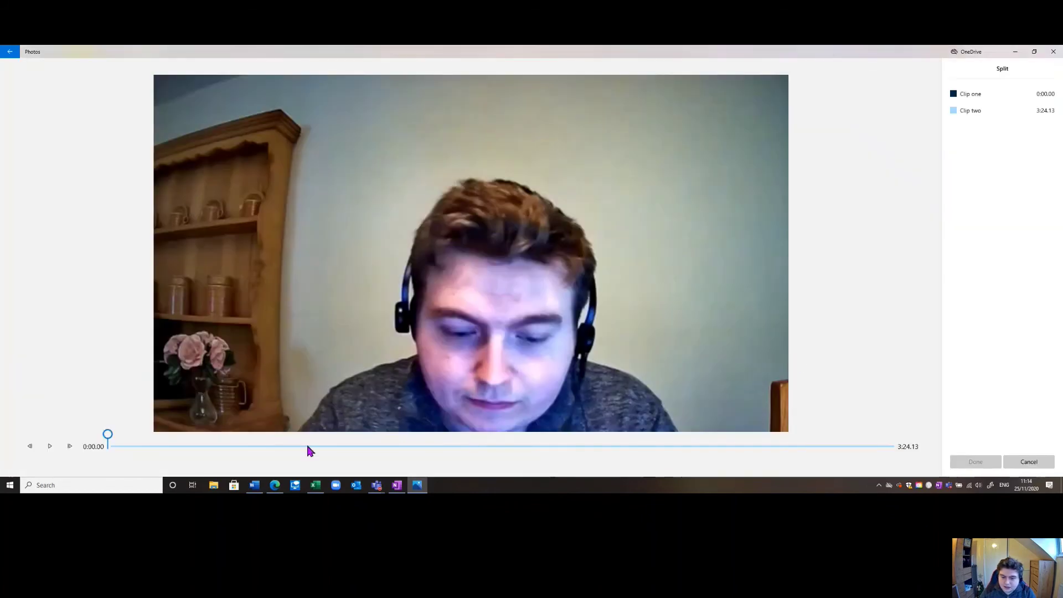
left_click(113, 436)
left_click_drag(134, 438, 270, 435)
left_click(635, 437)
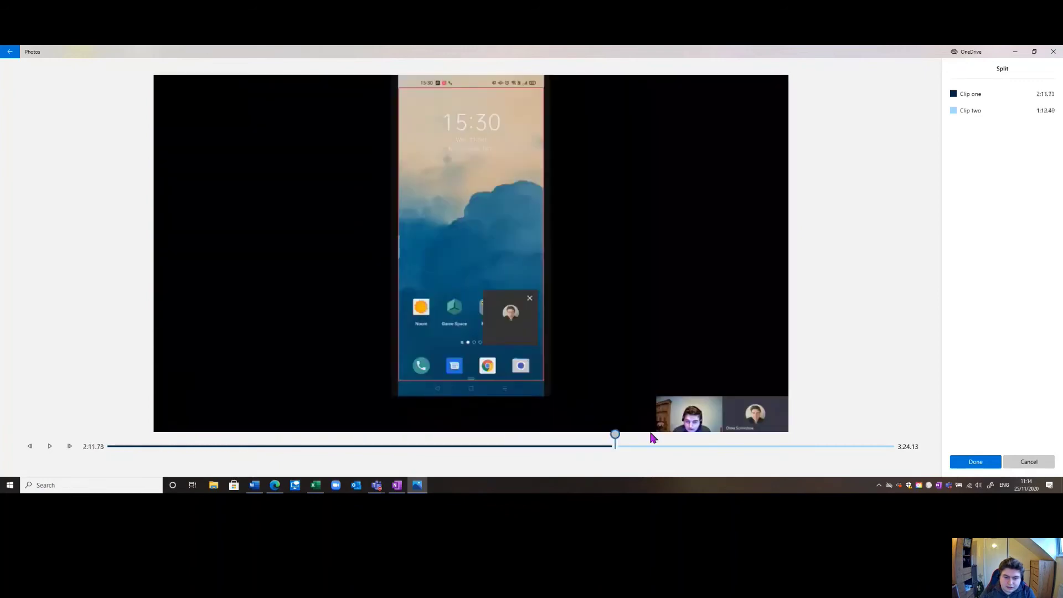
mouse_move(515, 440)
left_mouse_down()
mouse_move(481, 436)
mouse_move(536, 437)
left_mouse_up()
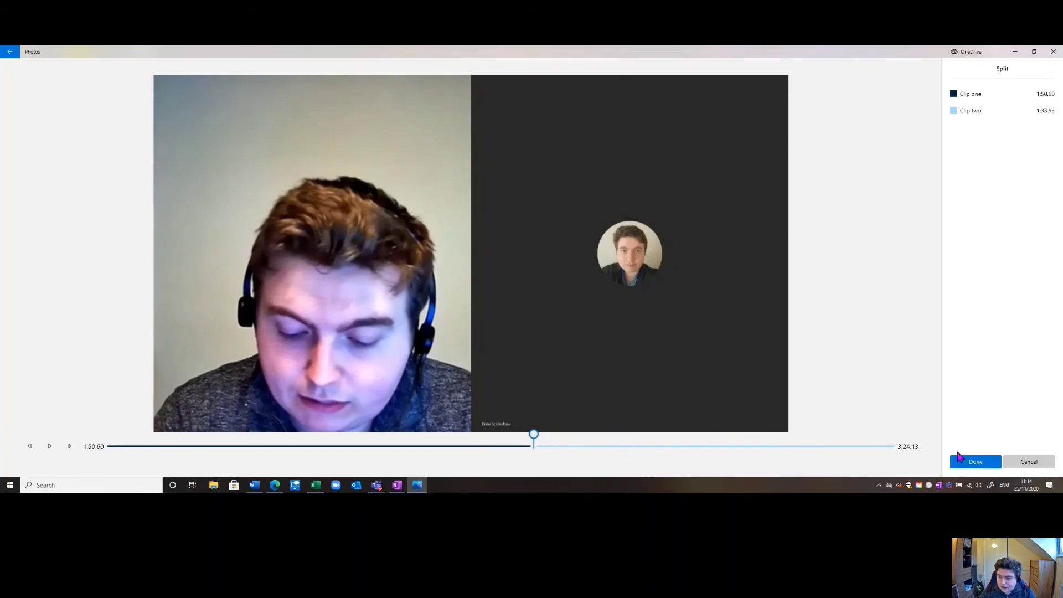
left_click(961, 459)
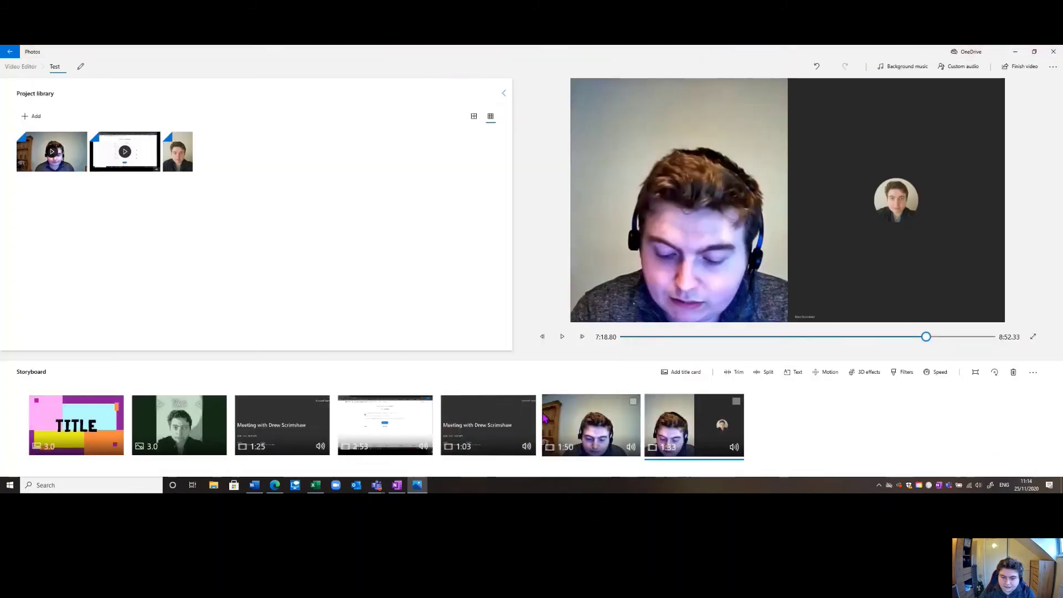
Delete the 1:50 webcam clip from the storyboard and play back the transition into the last clip.
left_click(545, 419)
key("Delete")
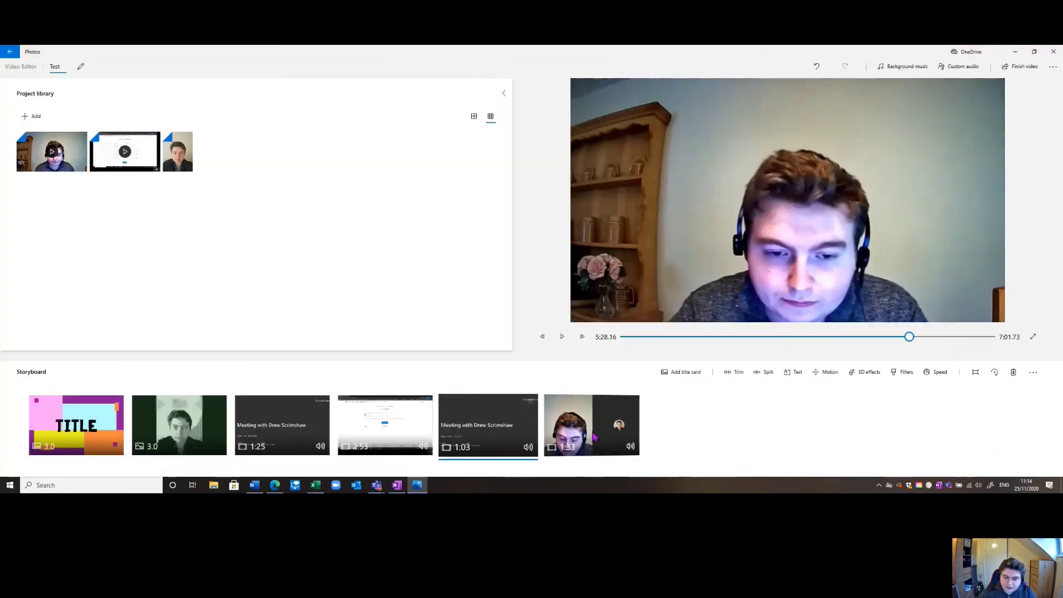
left_click(563, 339)
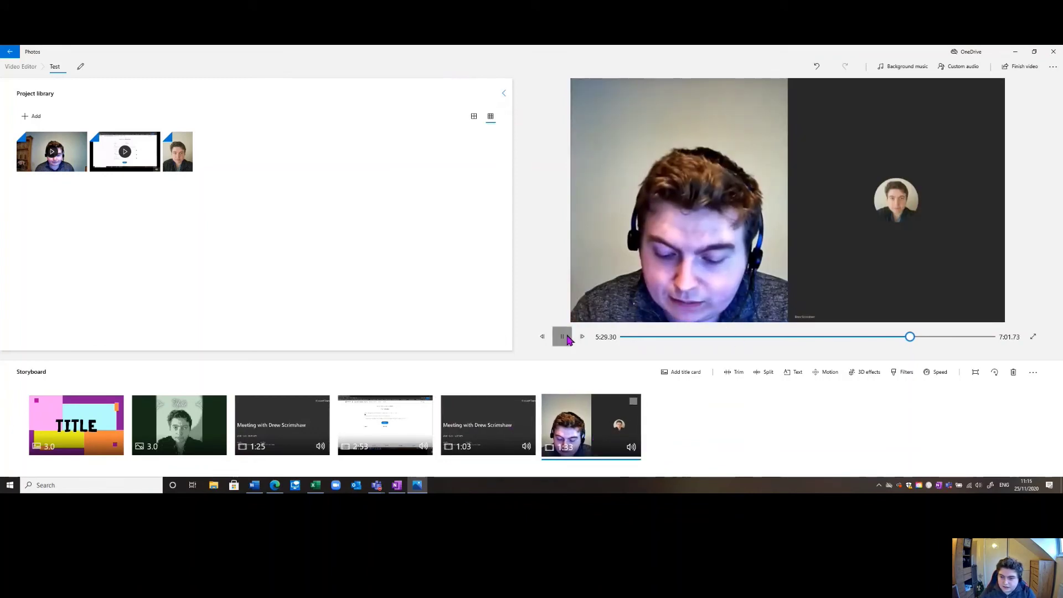
left_click(565, 337)
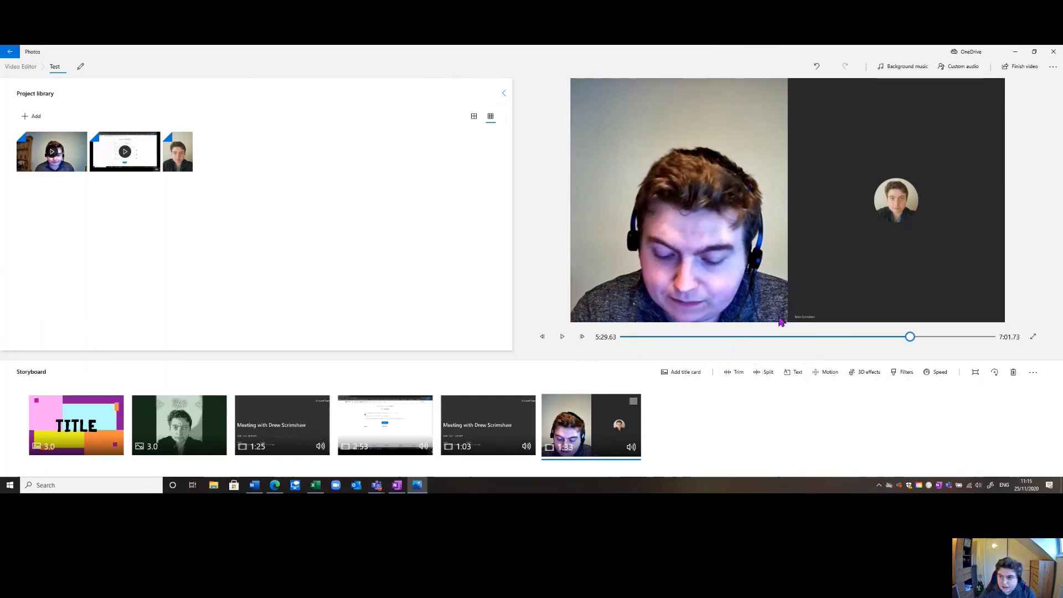
left_click(562, 336)
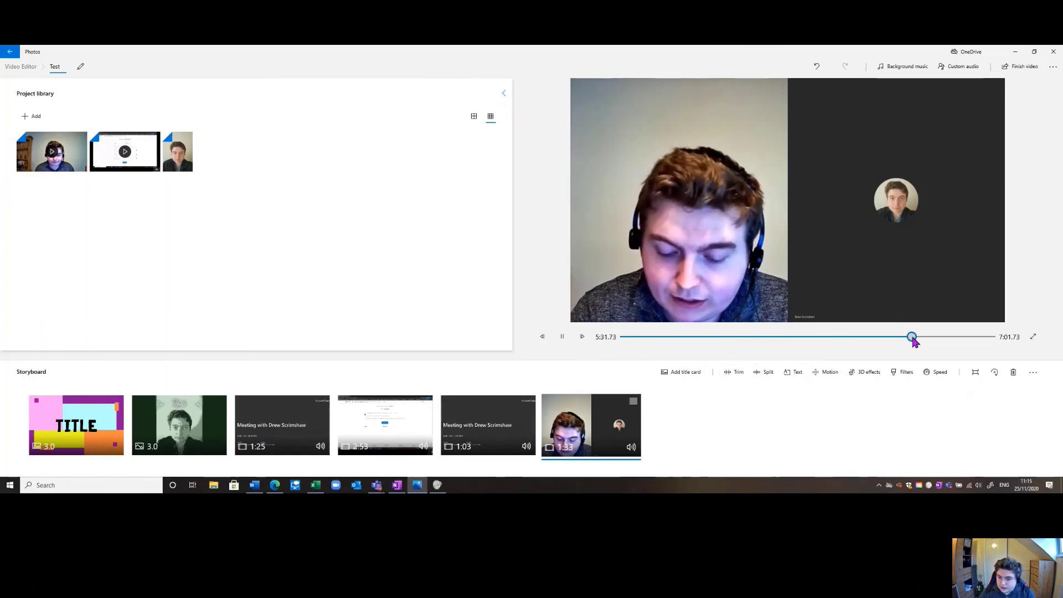
mouse_move(912, 338)
left_mouse_down()
mouse_move(934, 344)
mouse_move(918, 346)
left_mouse_up()
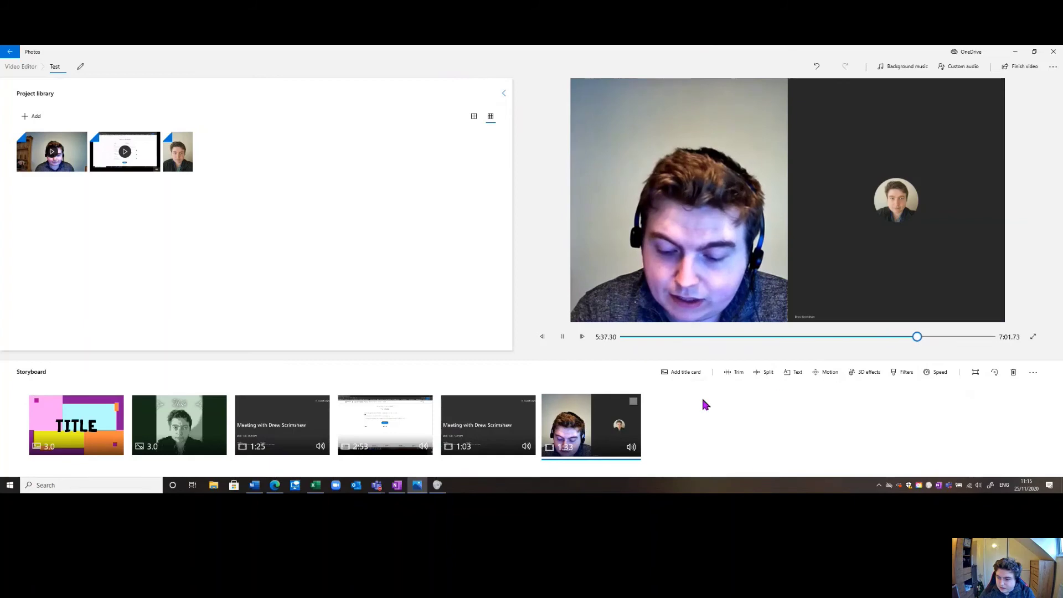
Review the earlier storyboard clips and pause playback in the Breaking news section.
left_click(516, 425)
key("Left")
key("Left")
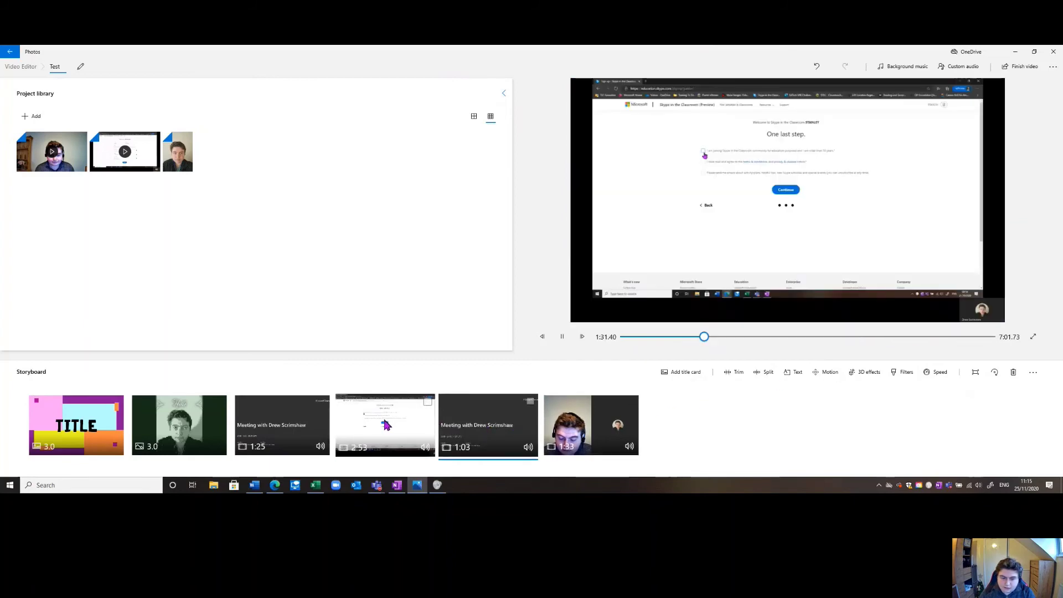
left_click(562, 337)
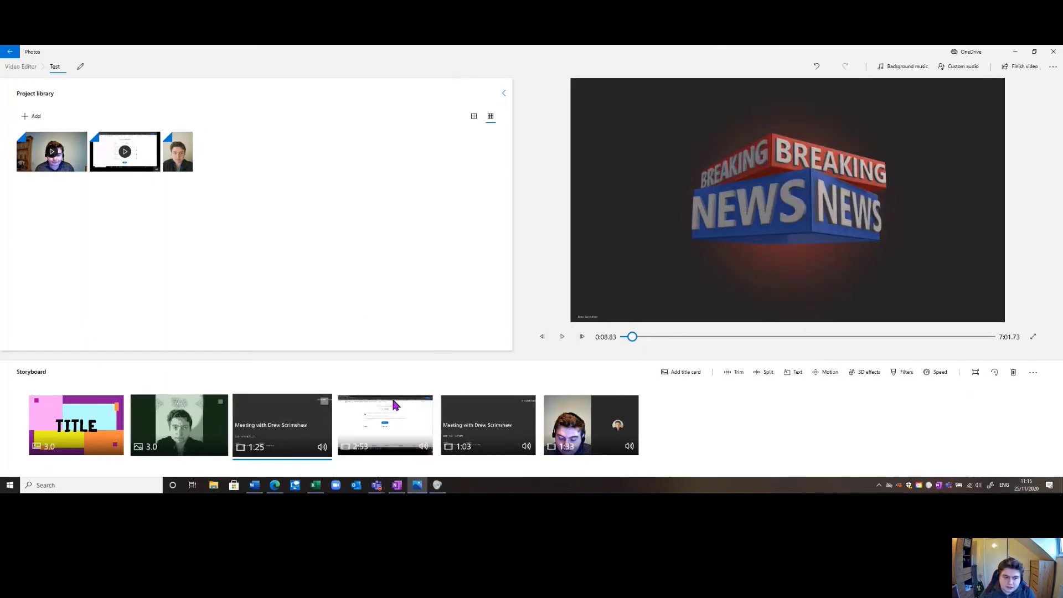
Set the speed of the last storyboard clip to 64x.
left_click(560, 425)
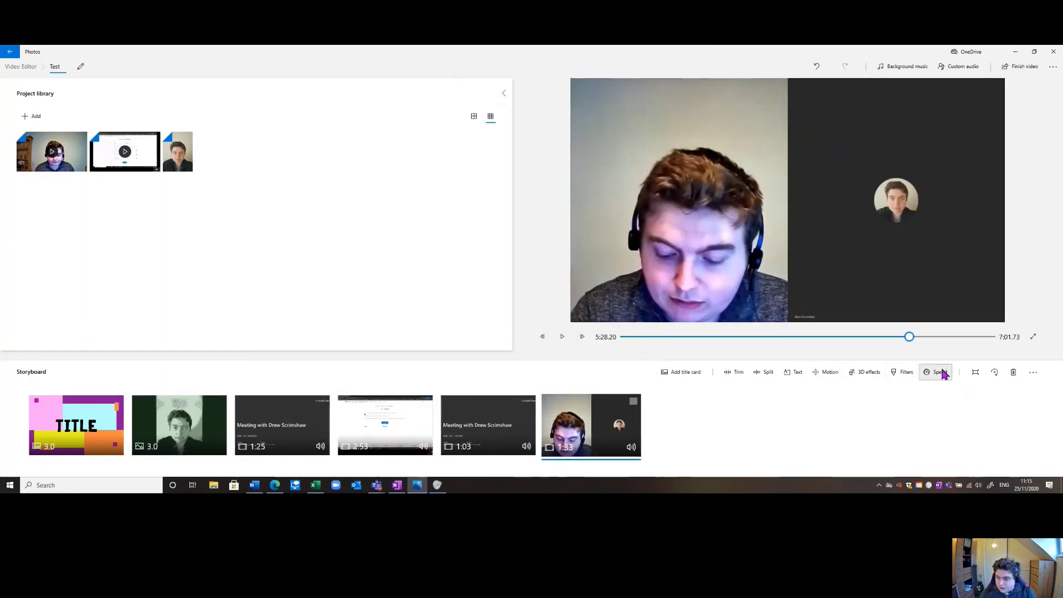
left_click(938, 372)
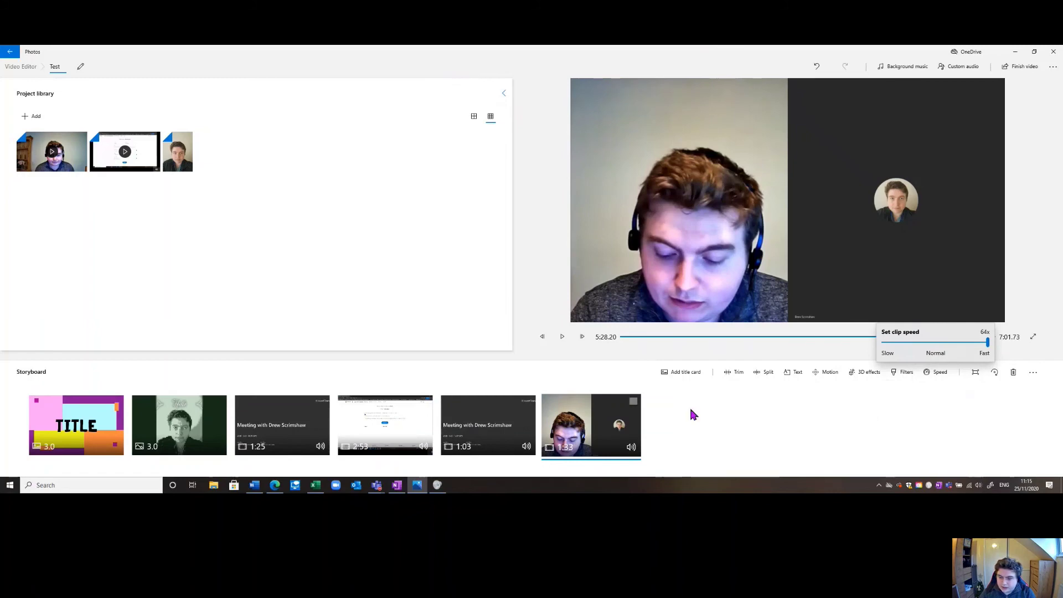
left_click(567, 341)
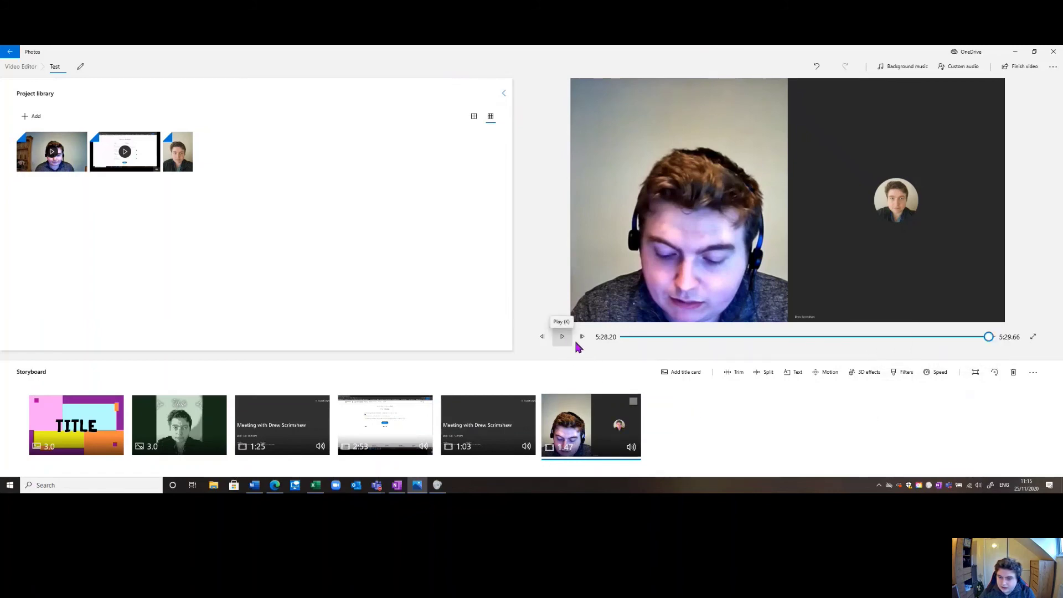
Play back the sped-up last clip to check its speed, and select the photo clip.
left_click(576, 343)
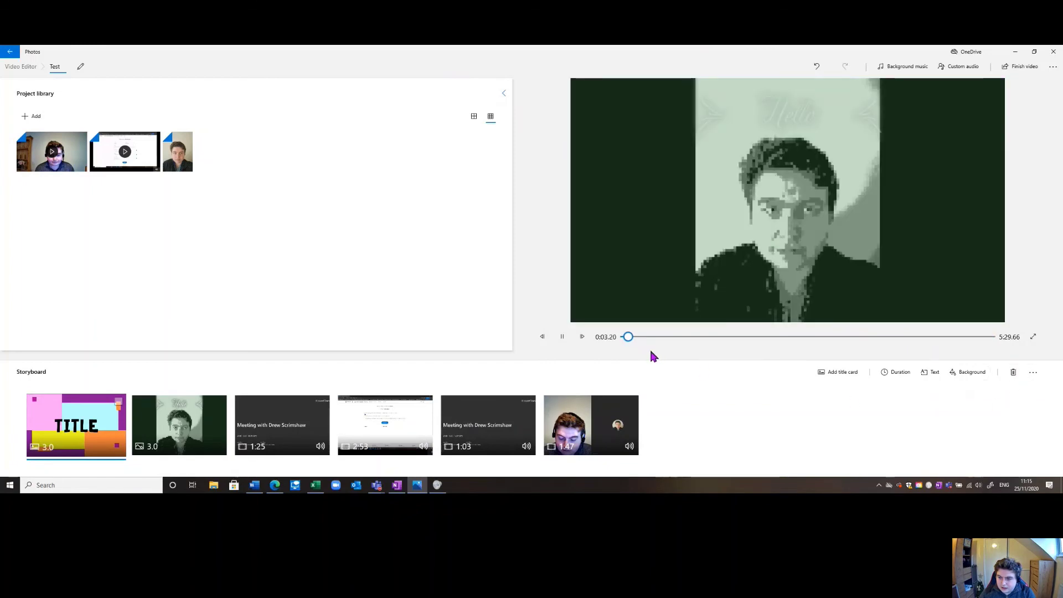
left_click(552, 400)
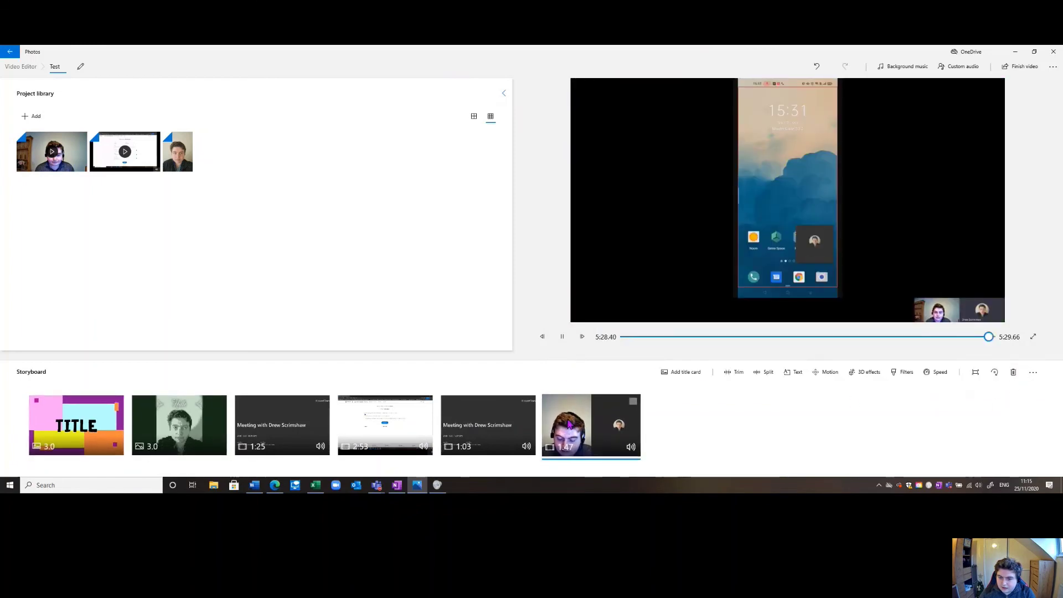
left_click(562, 343)
left_click(563, 338)
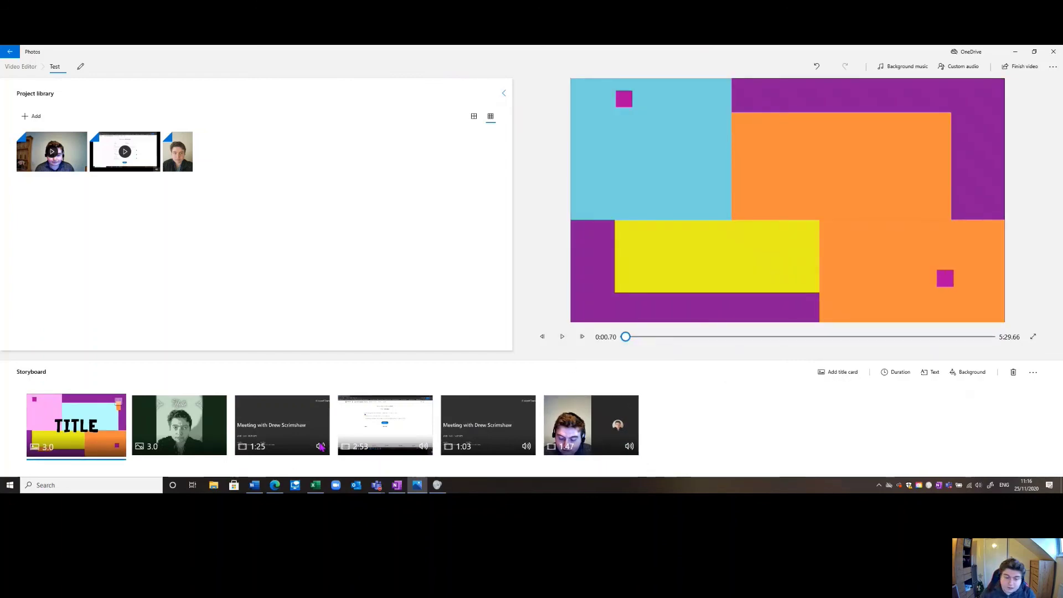
left_click(179, 421)
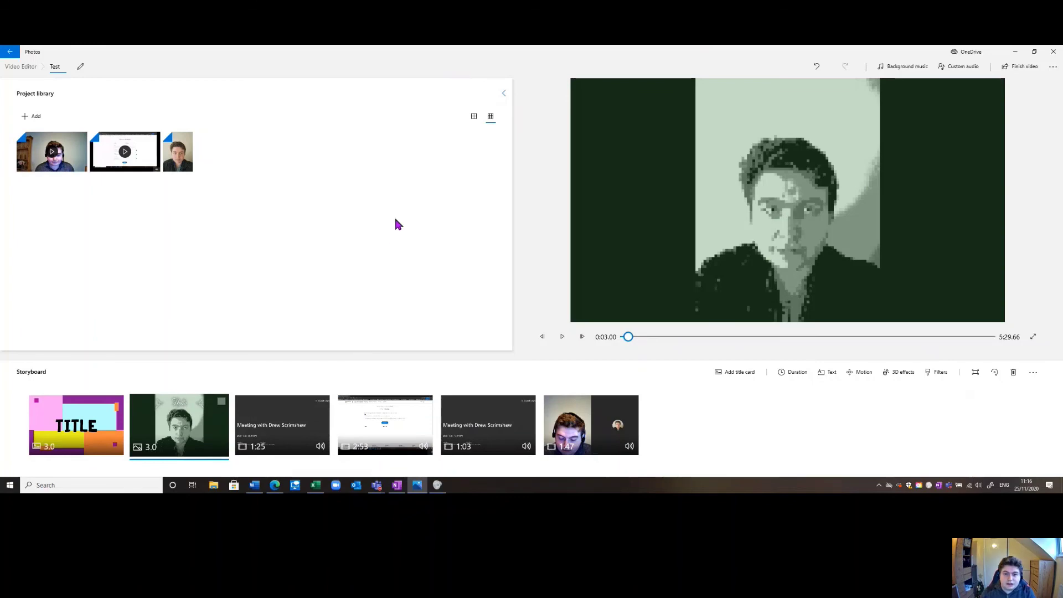